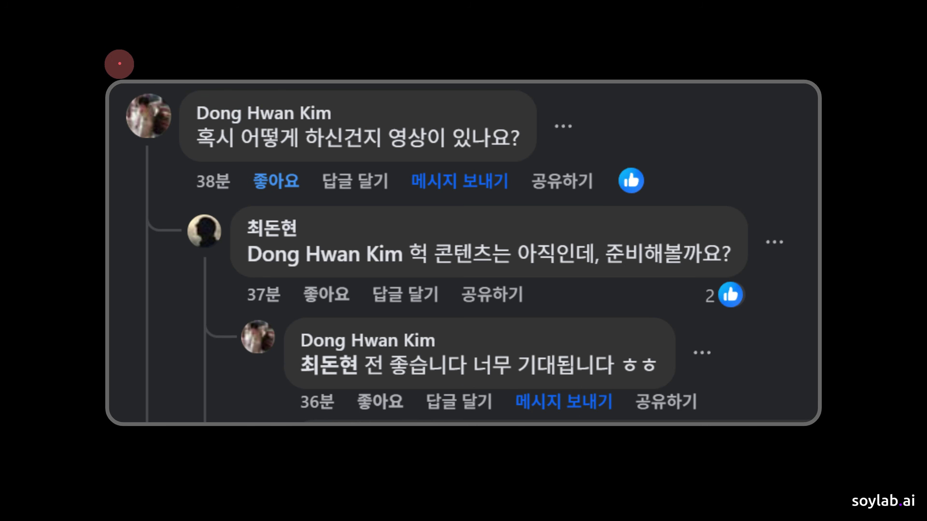
{"action": "left_click_drag", "start_coordinate": [117, 60], "coordinate": [153, 54]}
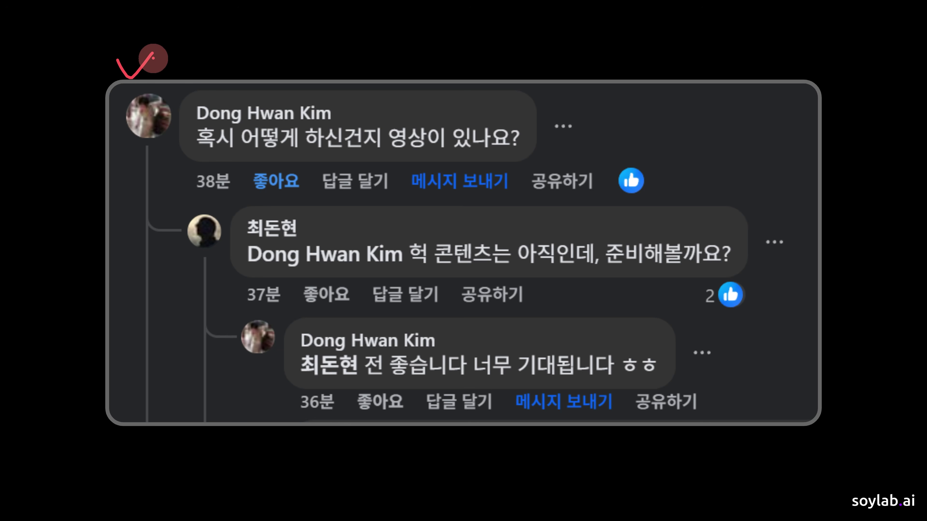
{"action": "left_click_drag", "start_coordinate": [179, 102], "coordinate": [183, 105]}
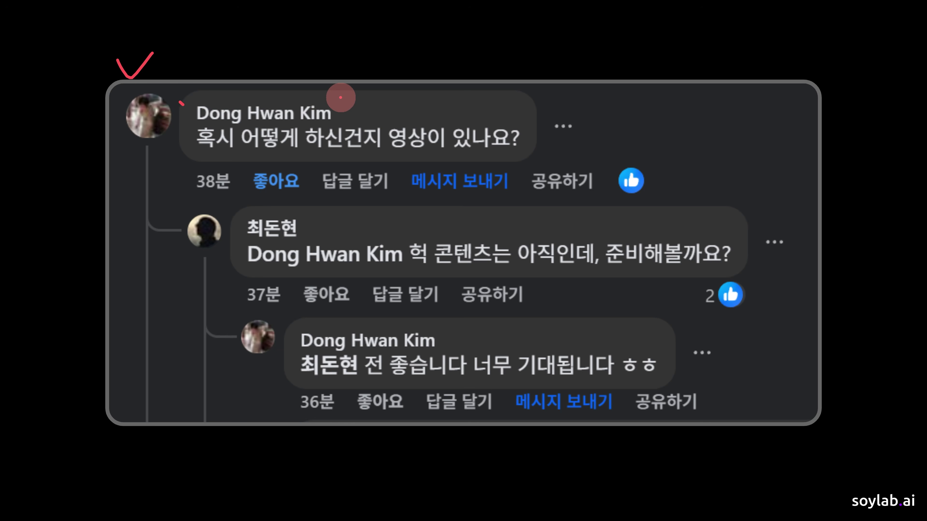
{"action": "left_click_drag", "start_coordinate": [344, 98], "coordinate": [340, 108]}
{"action": "left_click_drag", "start_coordinate": [380, 158], "coordinate": [502, 153]}
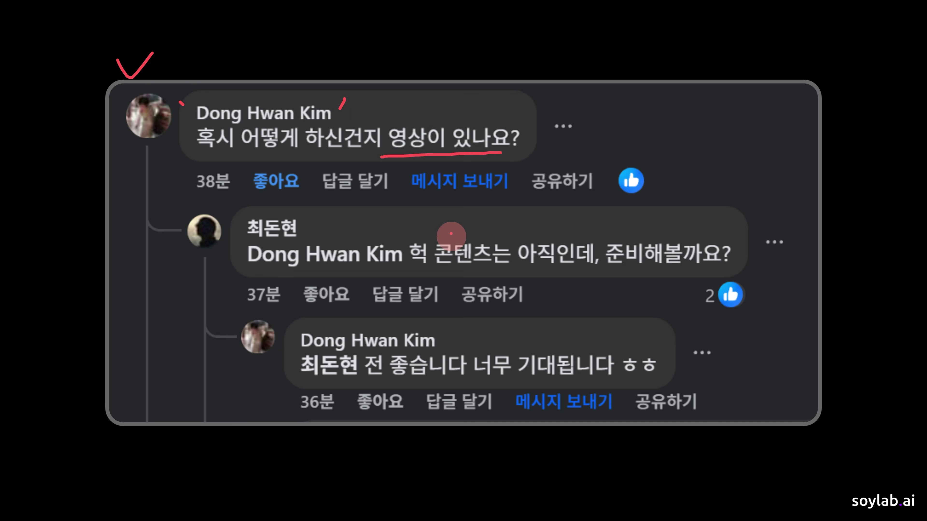
{"action": "left_click_drag", "start_coordinate": [430, 269], "coordinate": [712, 268]}
{"action": "left_click", "coordinate": [606, 268]}
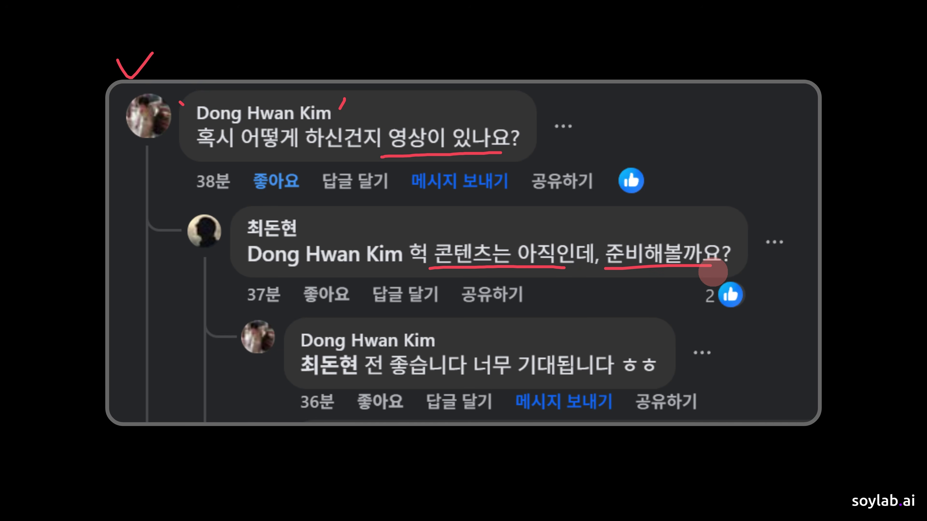
{"action": "left_click_drag", "start_coordinate": [472, 383], "coordinate": [642, 384]}
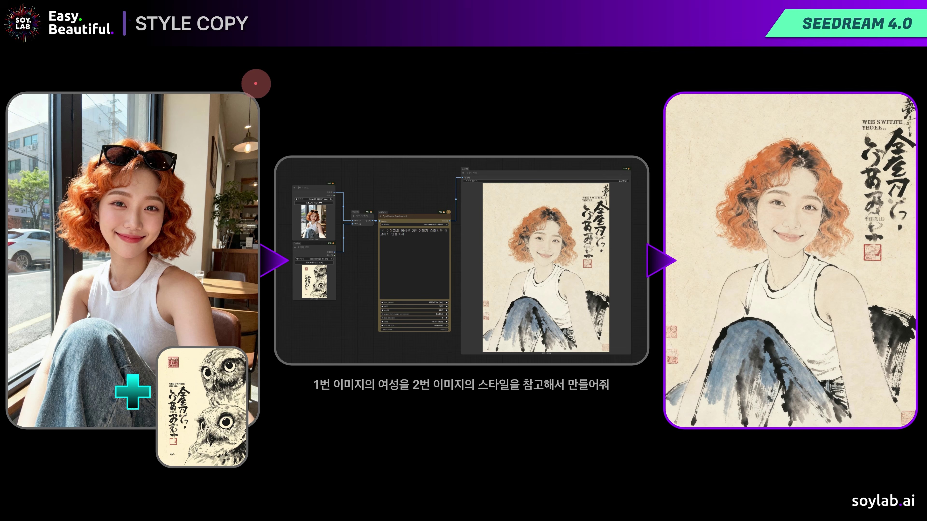
{"action": "left_click_drag", "start_coordinate": [144, 63], "coordinate": [184, 55]}
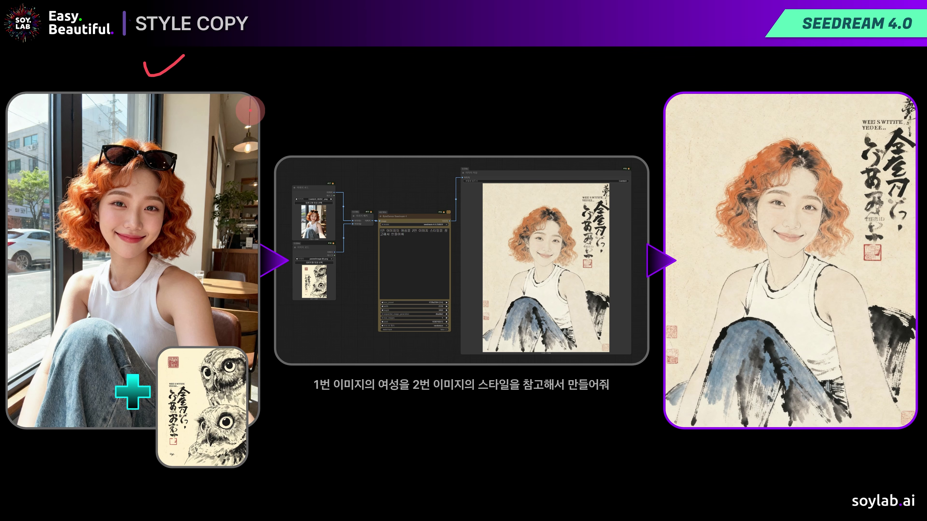
{"action": "mouse_move", "coordinate": [266, 82]}
{"action": "left_mouse_down"}
{"action": "mouse_move", "coordinate": [200, 122]}
{"action": "mouse_move", "coordinate": [219, 130]}
{"action": "left_mouse_up"}
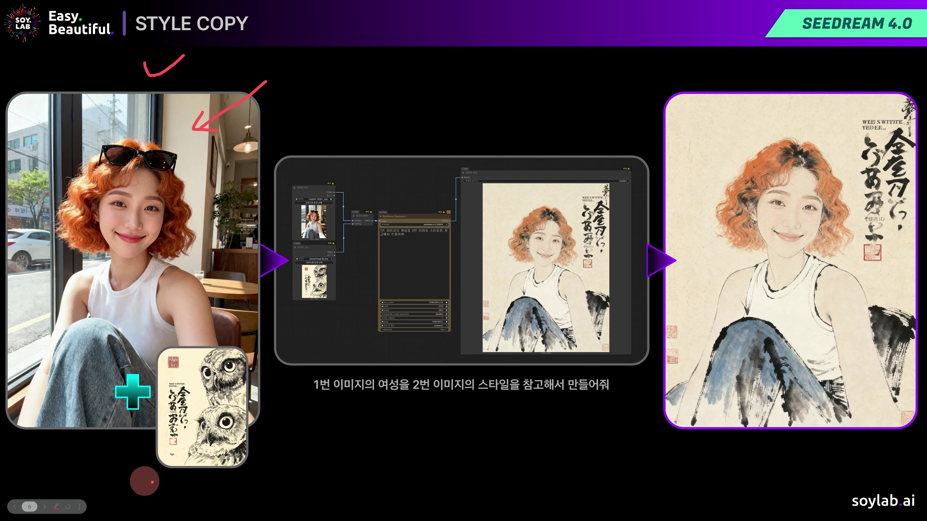
{"action": "mouse_move", "coordinate": [136, 477]}
{"action": "left_mouse_down"}
{"action": "mouse_move", "coordinate": [181, 448]}
{"action": "mouse_move", "coordinate": [190, 467]}
{"action": "left_mouse_up"}
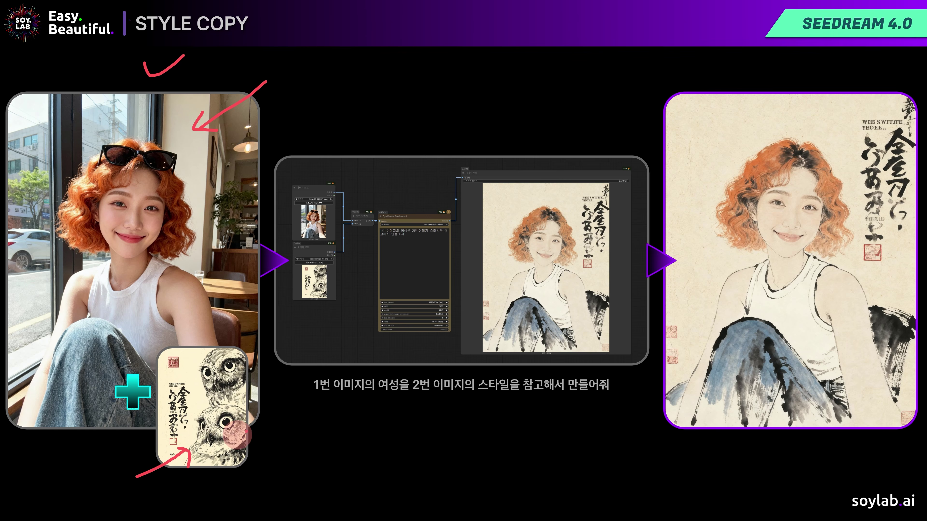
{"action": "left_click_drag", "start_coordinate": [476, 129], "coordinate": [442, 175]}
{"action": "left_click_drag", "start_coordinate": [434, 164], "coordinate": [459, 176]}
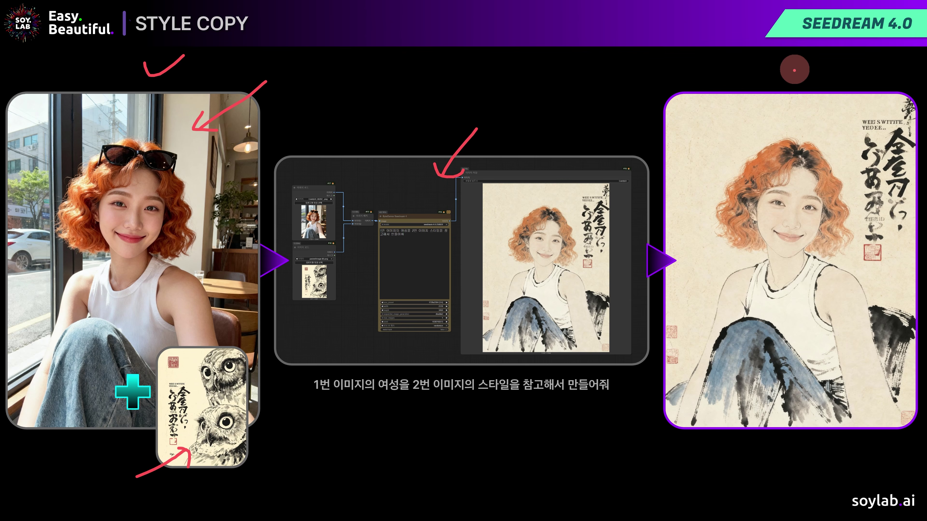
{"action": "mouse_move", "coordinate": [822, 47]}
{"action": "left_mouse_down"}
{"action": "mouse_move", "coordinate": [885, 42]}
{"action": "mouse_move", "coordinate": [842, 44]}
{"action": "mouse_move", "coordinate": [876, 46]}
{"action": "left_mouse_up"}
{"action": "mouse_move", "coordinate": [599, 327]}
{"action": "left_mouse_down"}
{"action": "mouse_move", "coordinate": [688, 328]}
{"action": "mouse_move", "coordinate": [692, 345]}
{"action": "left_mouse_up"}
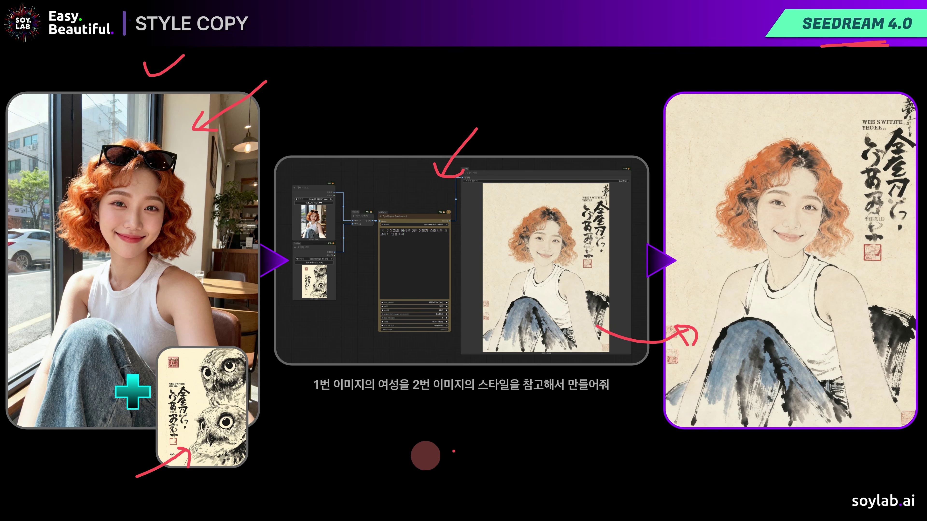
{"action": "left_click_drag", "start_coordinate": [296, 379], "coordinate": [311, 379]}
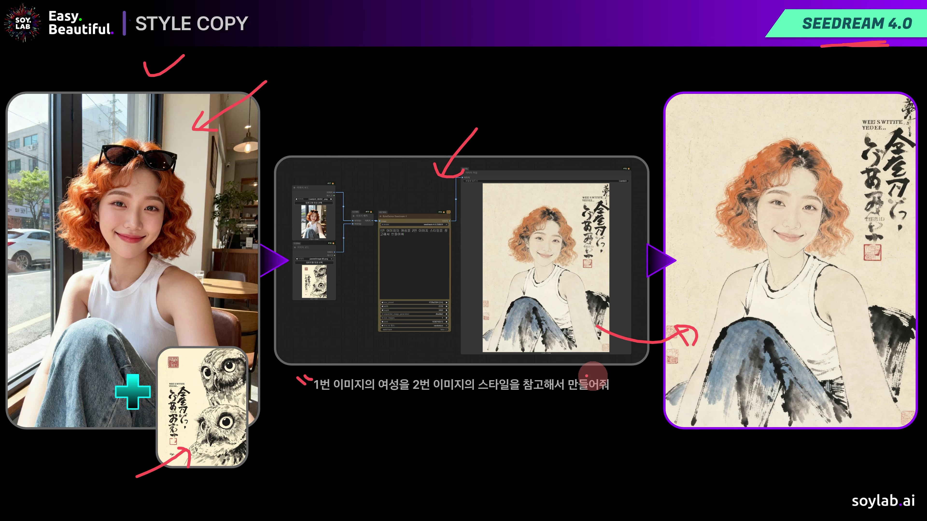
{"action": "left_click_drag", "start_coordinate": [615, 376], "coordinate": [618, 382]}
{"action": "key", "text": "Right"}
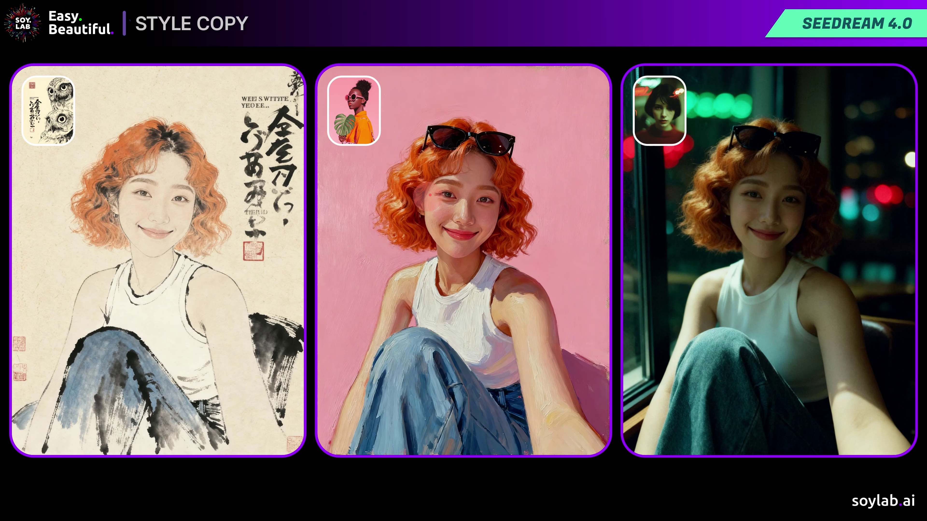
{"action": "left_click_drag", "start_coordinate": [96, 90], "coordinate": [114, 96]}
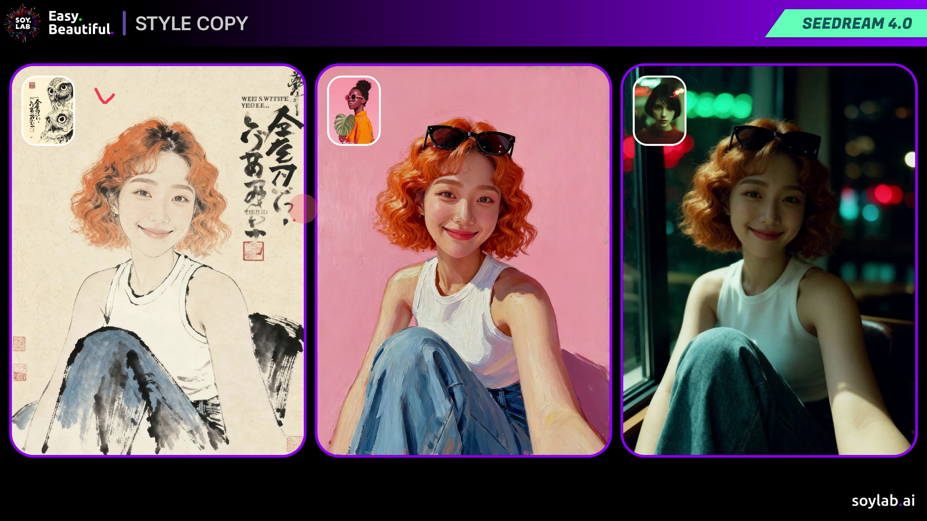
{"action": "mouse_move", "coordinate": [395, 78]}
{"action": "left_mouse_down"}
{"action": "mouse_move", "coordinate": [366, 98]}
{"action": "mouse_move", "coordinate": [387, 96]}
{"action": "left_mouse_up"}
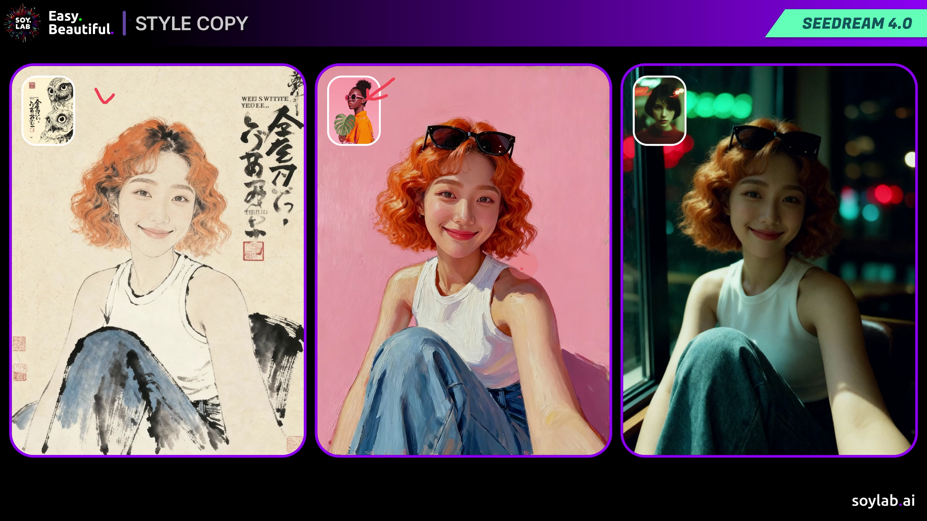
{"action": "mouse_move", "coordinate": [553, 145]}
{"action": "left_mouse_down"}
{"action": "mouse_move", "coordinate": [530, 171]}
{"action": "mouse_move", "coordinate": [551, 166]}
{"action": "left_mouse_up"}
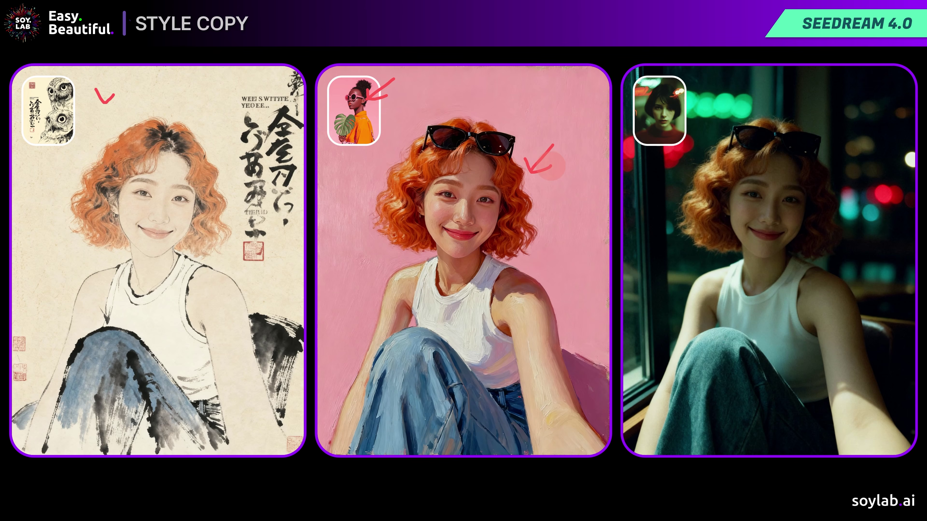
{"action": "mouse_move", "coordinate": [699, 100]}
{"action": "left_mouse_down"}
{"action": "mouse_move", "coordinate": [673, 114]}
{"action": "mouse_move", "coordinate": [687, 119]}
{"action": "left_mouse_up"}
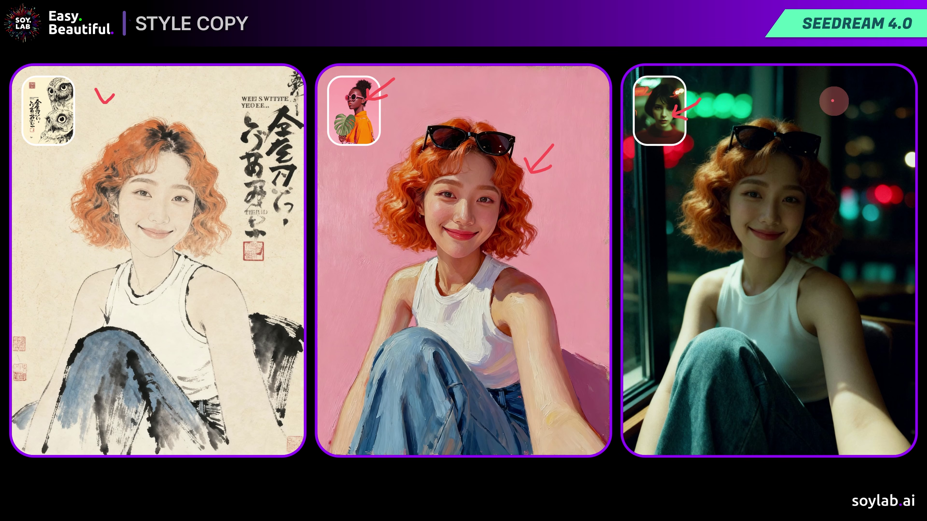
{"action": "mouse_move", "coordinate": [847, 92]}
{"action": "left_mouse_down"}
{"action": "mouse_move", "coordinate": [831, 126]}
{"action": "mouse_move", "coordinate": [841, 136]}
{"action": "left_mouse_up"}
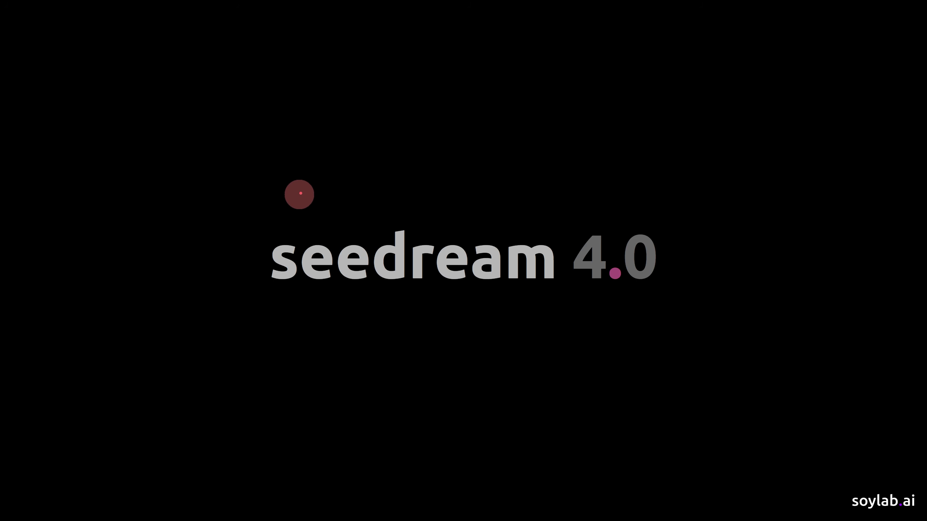
{"action": "left_click_drag", "start_coordinate": [250, 211], "coordinate": [293, 196]}
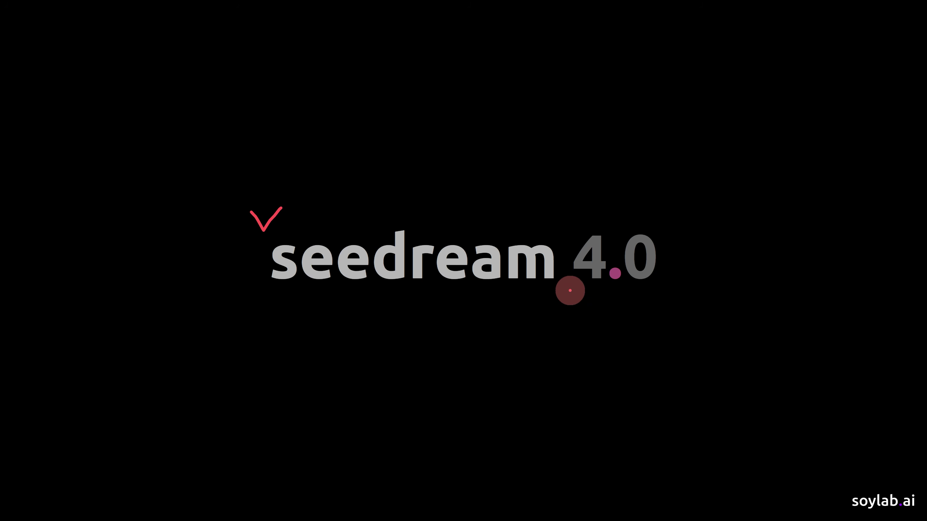
{"action": "left_click_drag", "start_coordinate": [565, 290], "coordinate": [667, 288]}
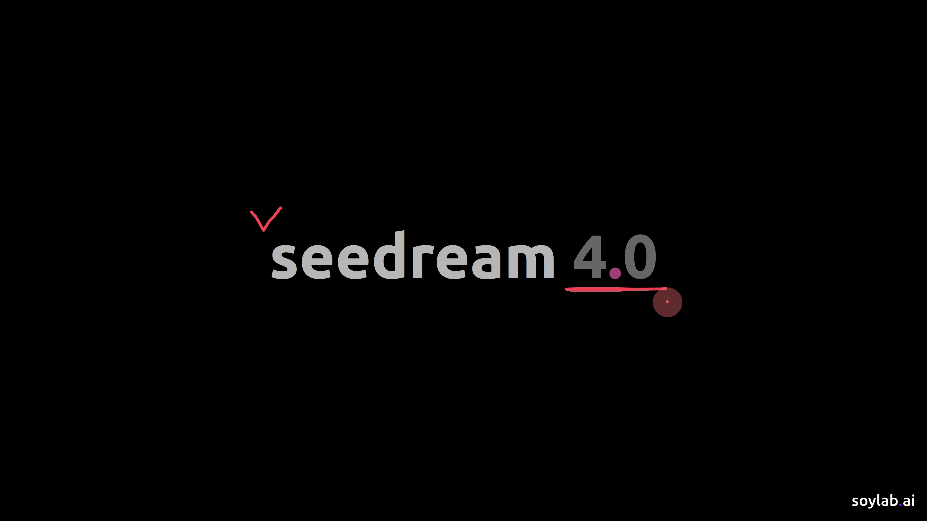
{"action": "key", "text": "Right"}
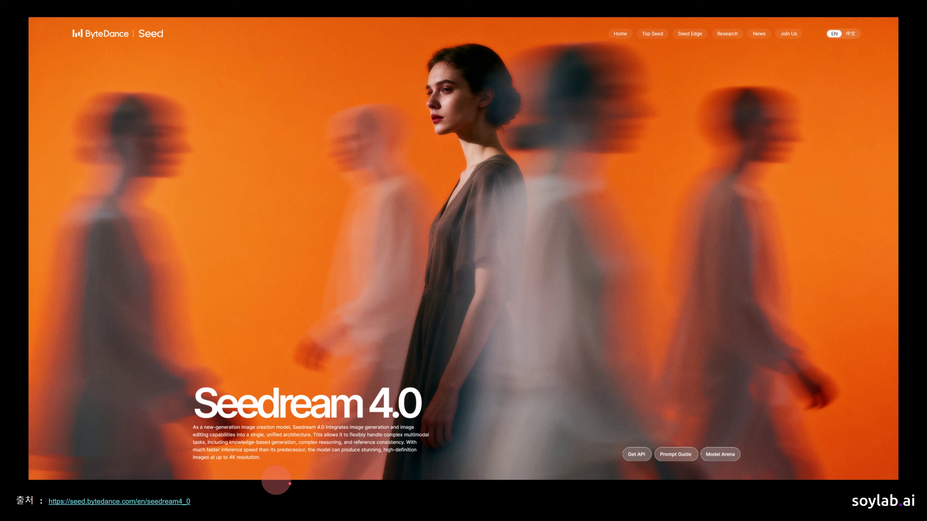
{"action": "mouse_move", "coordinate": [222, 473]}
{"action": "left_mouse_down"}
{"action": "mouse_move", "coordinate": [190, 486]}
{"action": "mouse_move", "coordinate": [201, 493]}
{"action": "left_mouse_up"}
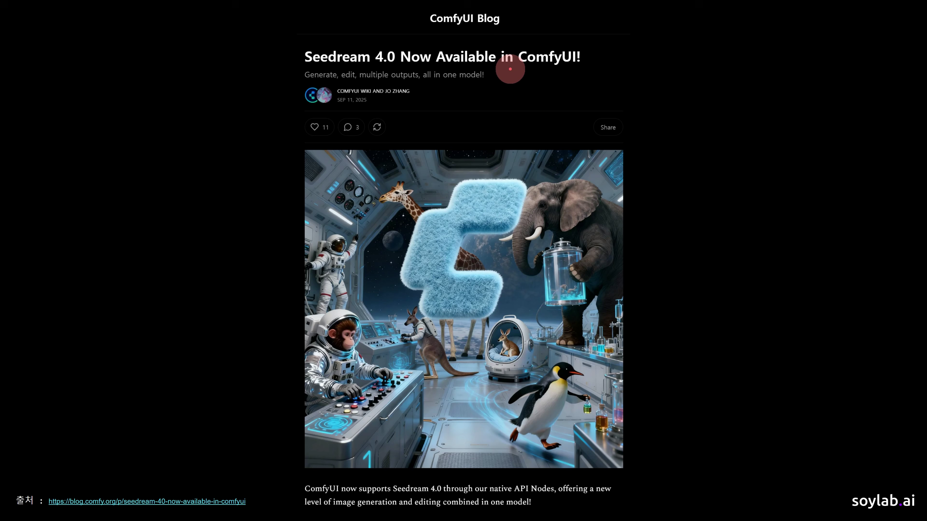
{"action": "left_click_drag", "start_coordinate": [509, 67], "coordinate": [576, 72]}
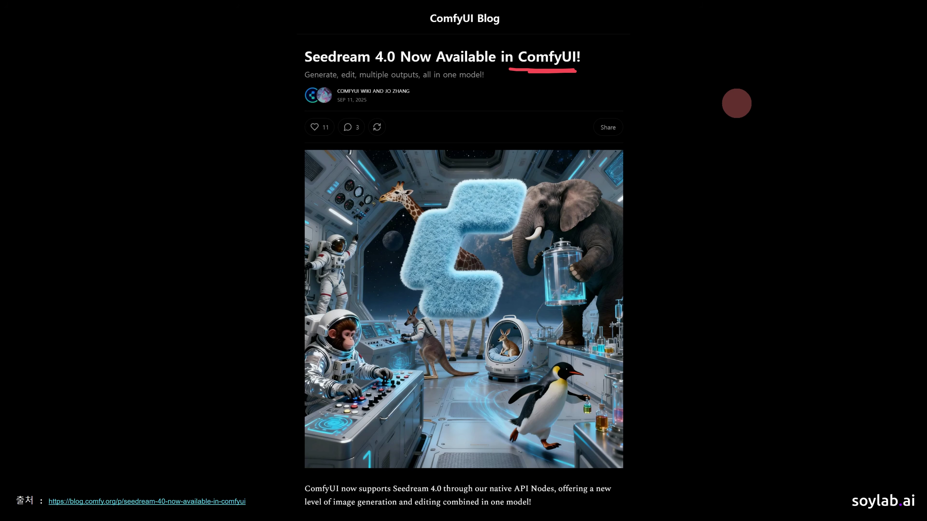
{"action": "mouse_move", "coordinate": [656, 101]}
{"action": "left_mouse_down"}
{"action": "mouse_move", "coordinate": [625, 107]}
{"action": "mouse_move", "coordinate": [639, 123]}
{"action": "left_mouse_up"}
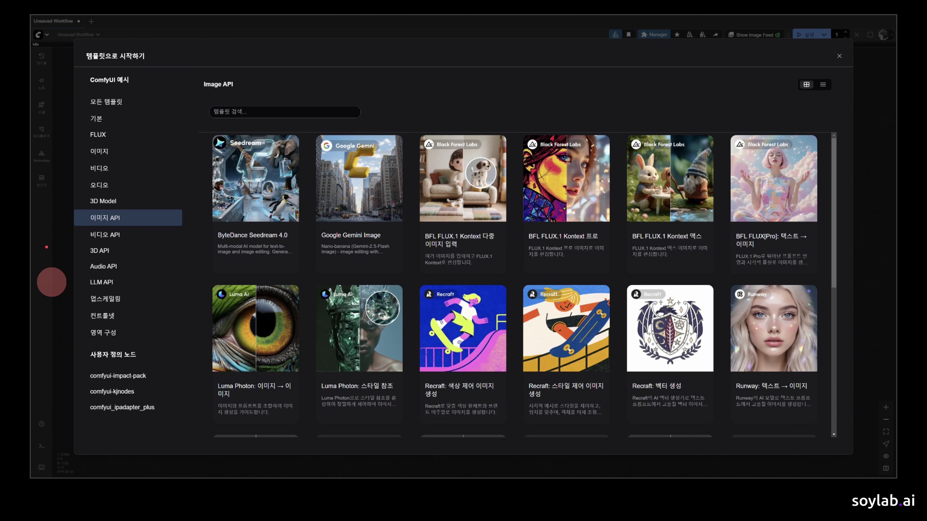
{"action": "mouse_move", "coordinate": [172, 110]}
{"action": "left_mouse_down"}
{"action": "mouse_move", "coordinate": [205, 136]}
{"action": "mouse_move", "coordinate": [211, 122]}
{"action": "left_mouse_up"}
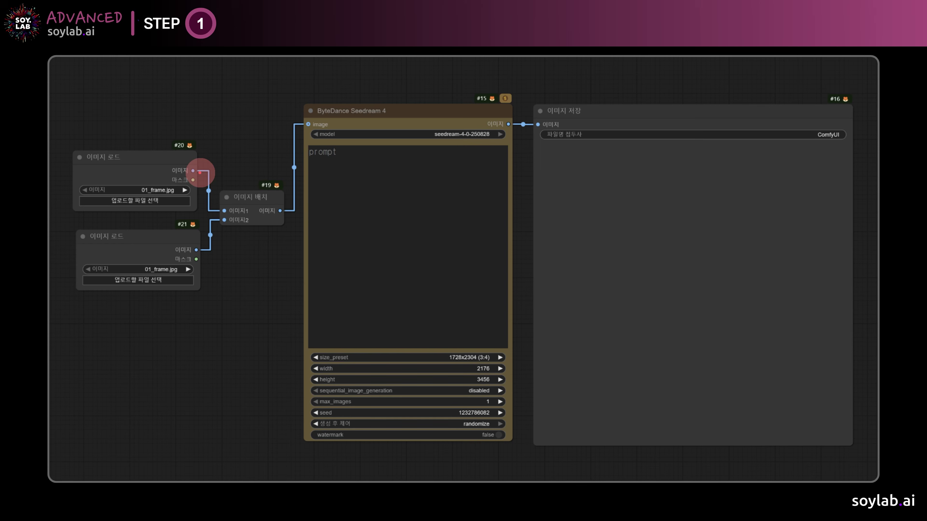
{"action": "left_click_drag", "start_coordinate": [51, 65], "coordinate": [78, 66]}
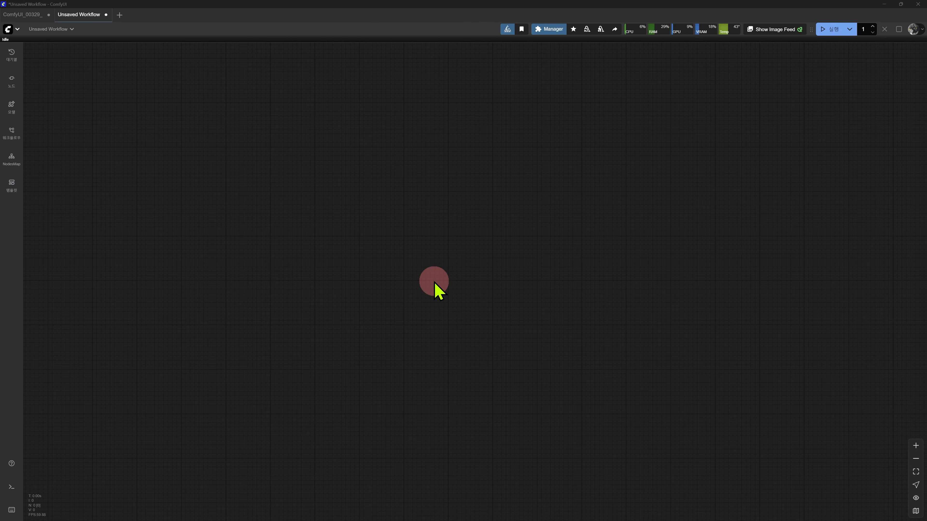
Step: Add a ByteDance Seedream 4 node to the empty workflow and move it up and to the left on the canvas
{"action": "scroll", "coordinate": [363, 264], "scroll_direction": "up", "scroll_amount": 1}
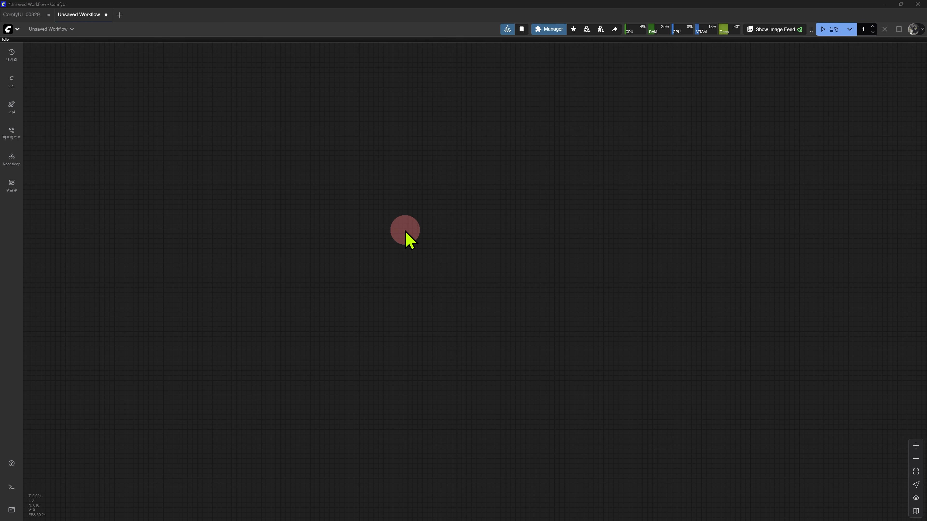
{"action": "double_click", "coordinate": [405, 230]}
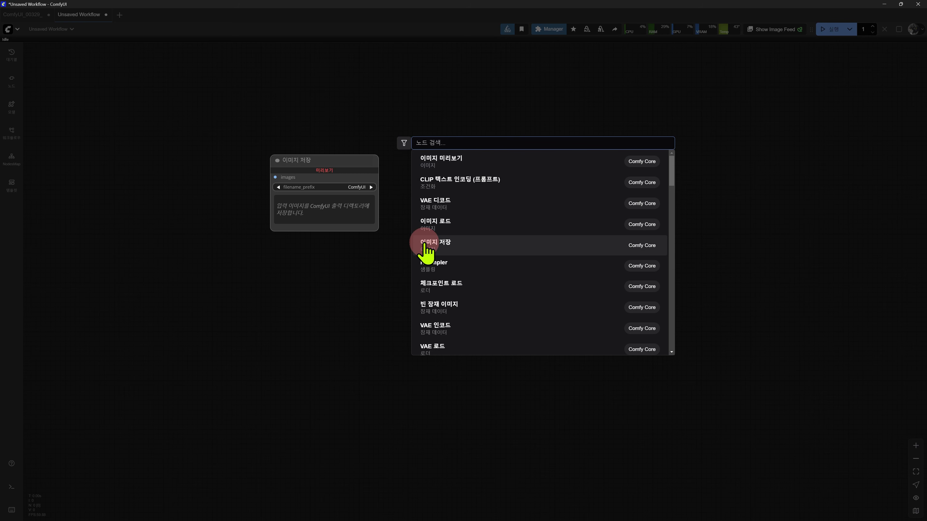
{"action": "type", "text": "seedream"}
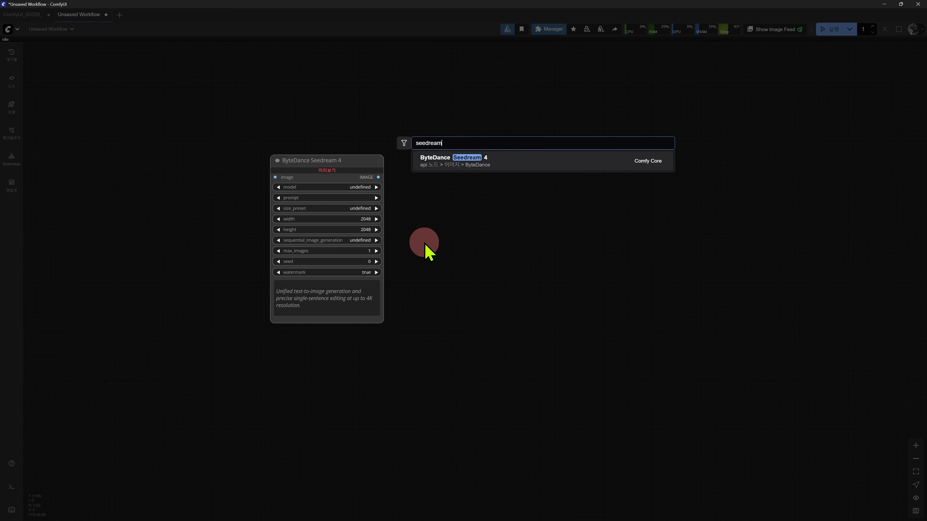
{"action": "left_click", "coordinate": [440, 170]}
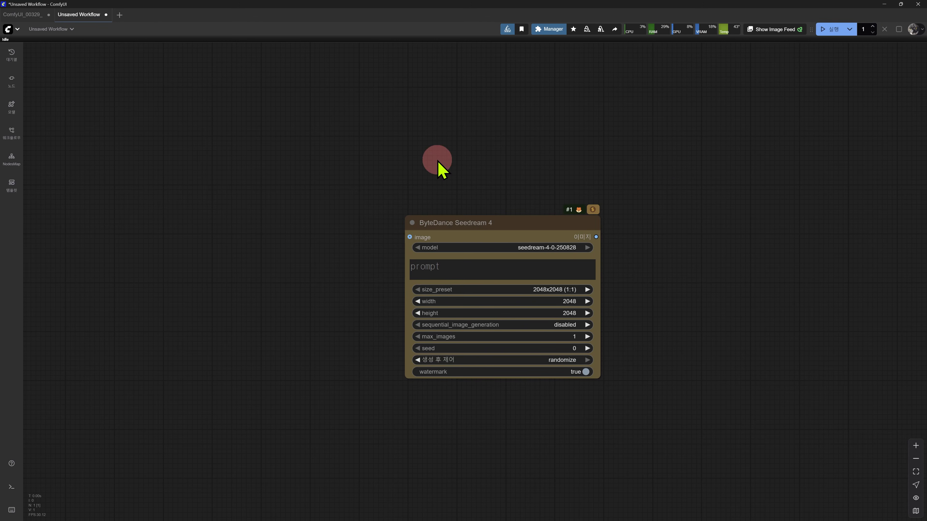
{"action": "left_click_drag", "start_coordinate": [457, 217], "coordinate": [410, 161]}
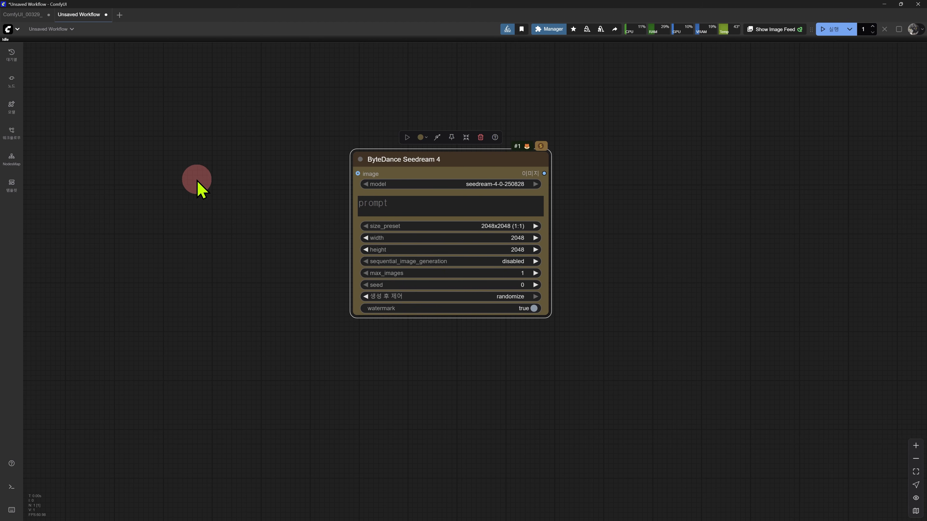
Step: Add an 이미지 로드 (Load Image) node to the left of the ByteDance Seedream 4 node
{"action": "left_click_drag", "start_coordinate": [220, 149], "coordinate": [261, 166]}
{"action": "double_click", "coordinate": [208, 153]}
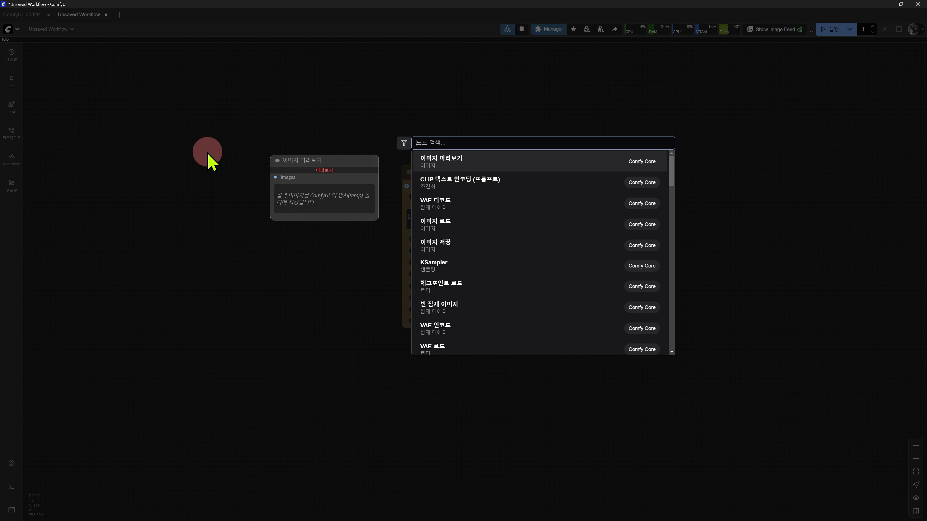
{"action": "left_click", "coordinate": [457, 224]}
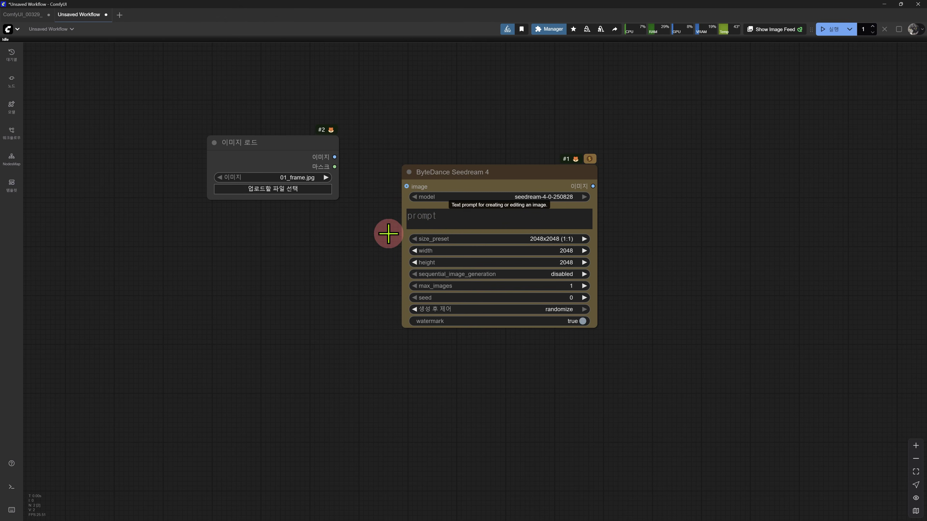
{"action": "left_click_drag", "start_coordinate": [273, 168], "coordinate": [253, 174]}
Step: Duplicate the 이미지 로드 node and place the copy directly below the original
{"action": "key", "text": "ctrl+c"}
{"action": "key", "text": "ctrl+v"}
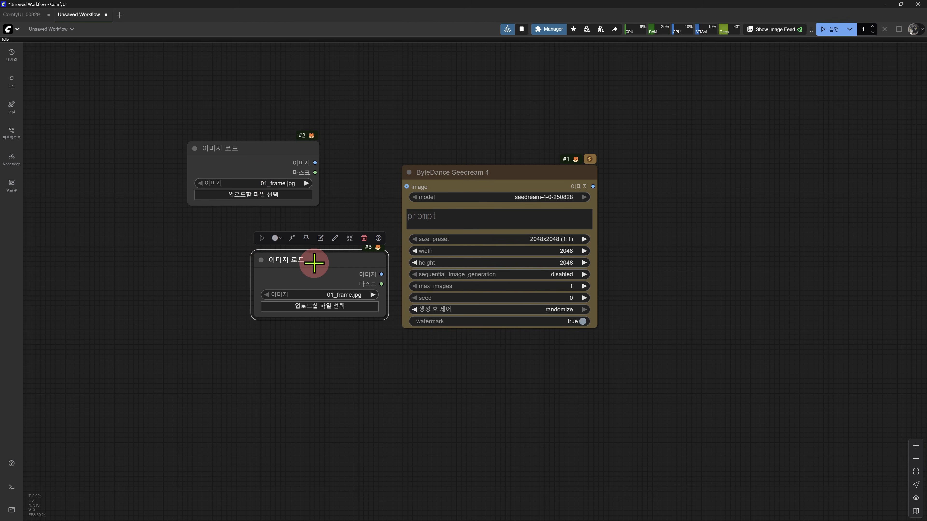
{"action": "left_click_drag", "start_coordinate": [314, 263], "coordinate": [244, 270]}
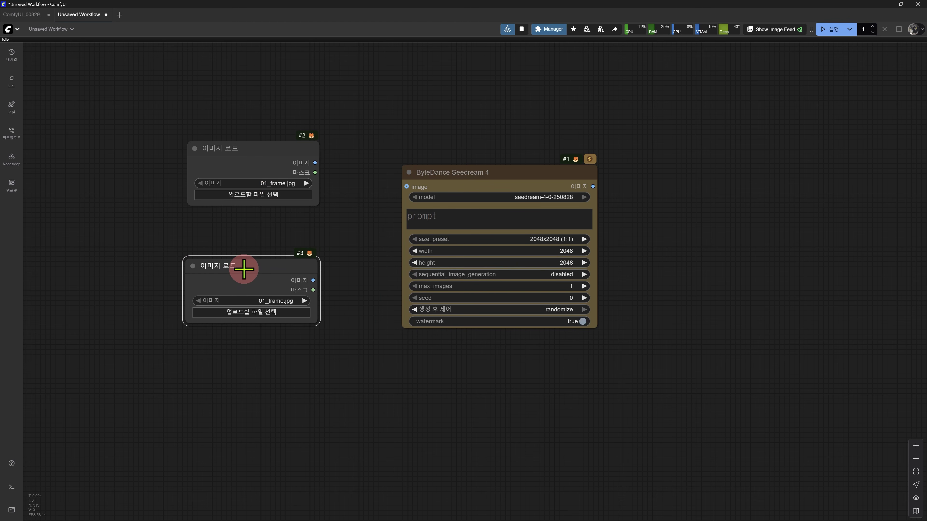
Step: Add an 이미지 배치 node between the existing nodes and connect the upper and lower 이미지 로드 image outputs to 이미지1 and 이미지2
{"action": "double_click", "coordinate": [358, 204]}
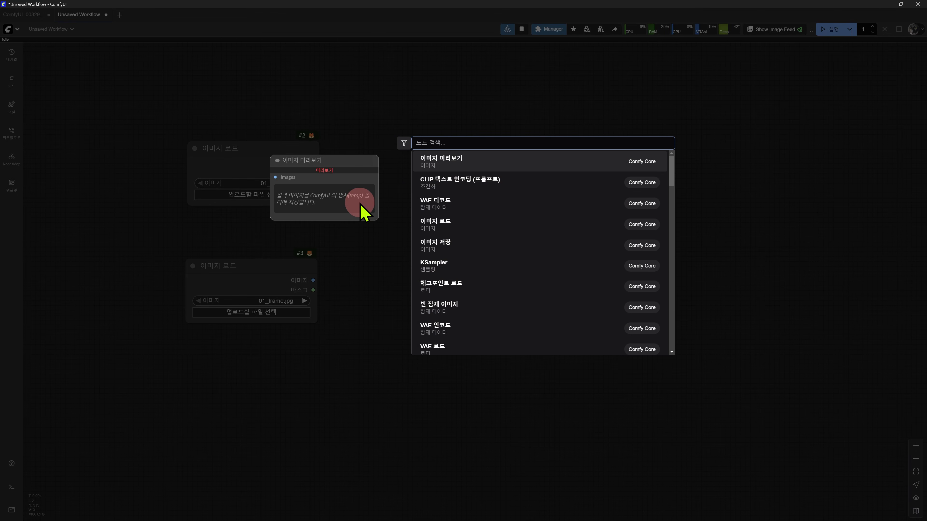
{"action": "type", "text": "이미지 배치"}
{"action": "left_click", "coordinate": [432, 160]}
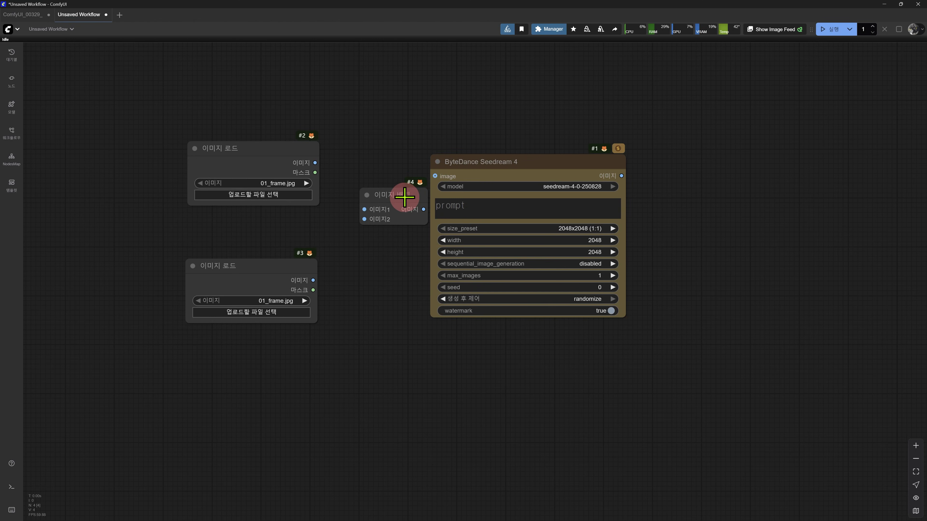
{"action": "left_click_drag", "start_coordinate": [315, 162], "coordinate": [345, 209]}
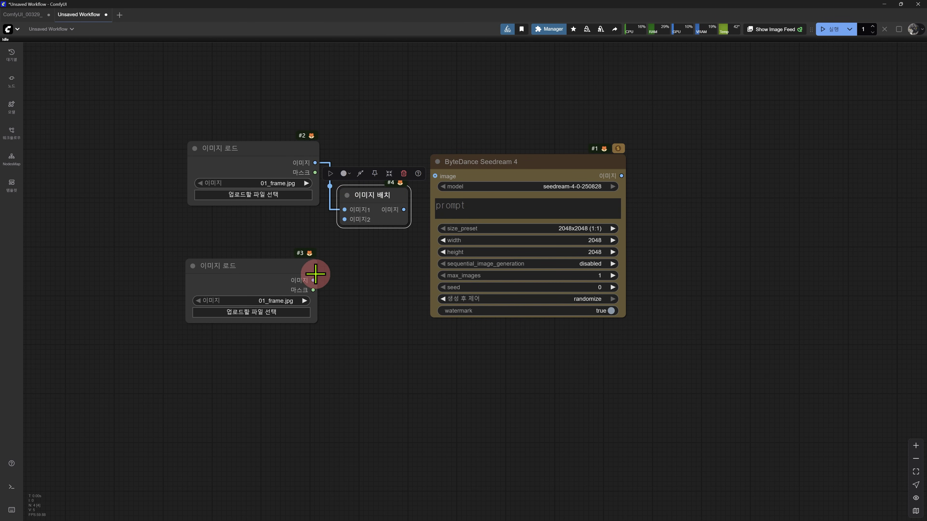
{"action": "left_click_drag", "start_coordinate": [313, 280], "coordinate": [344, 219]}
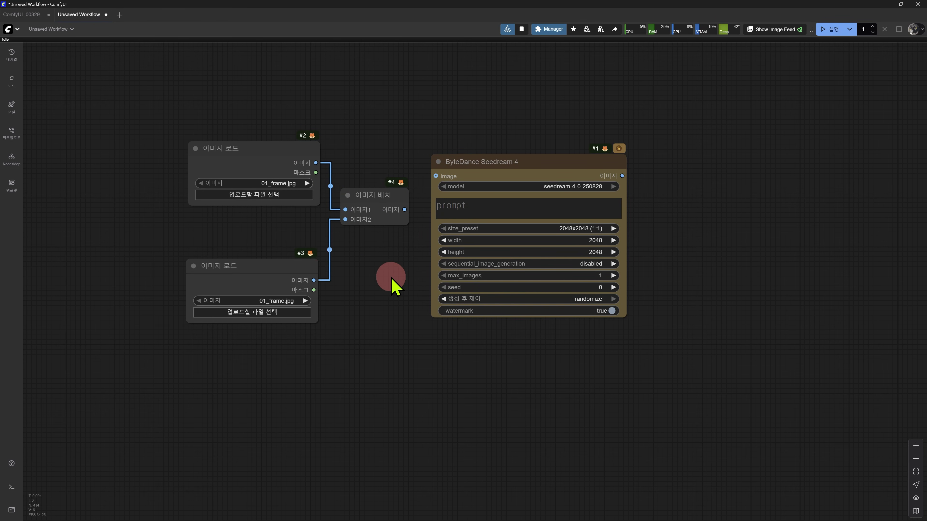
Step: Connect the 이미지 배치 node's image output to the ByteDance Seedream 4 image input and adjust the Seedream node's spacing
{"action": "left_click_drag", "start_coordinate": [518, 186], "coordinate": [529, 181]}
{"action": "left_click_drag", "start_coordinate": [407, 210], "coordinate": [445, 170]}
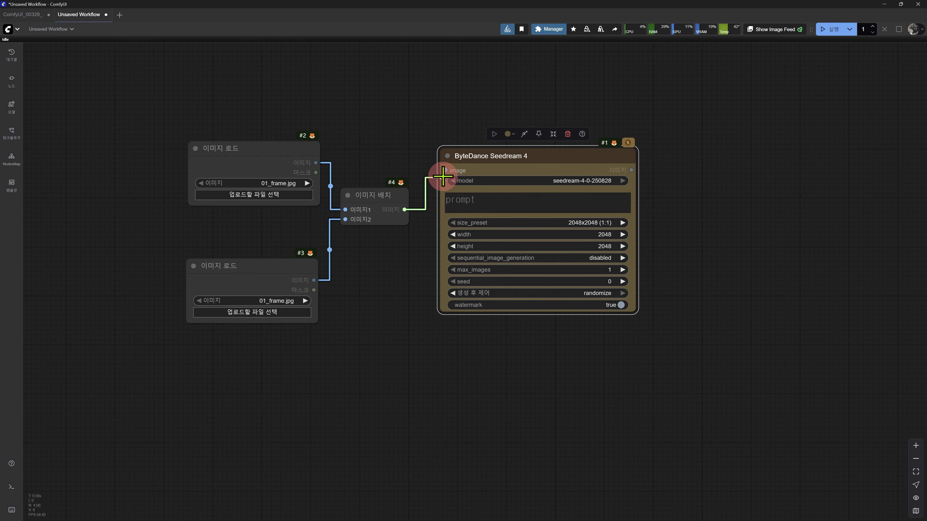
{"action": "left_click_drag", "start_coordinate": [526, 157], "coordinate": [515, 157]}
Step: Add an 이미지 저장 node connected to the image output of the ByteDance Seedream 4 node
{"action": "left_click", "coordinate": [739, 176]}
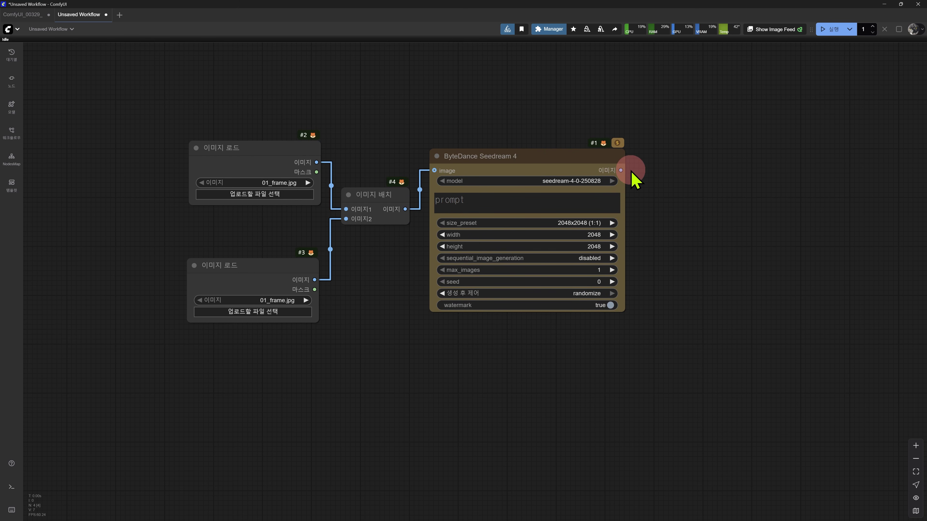
{"action": "left_click_drag", "start_coordinate": [620, 170], "coordinate": [703, 167]}
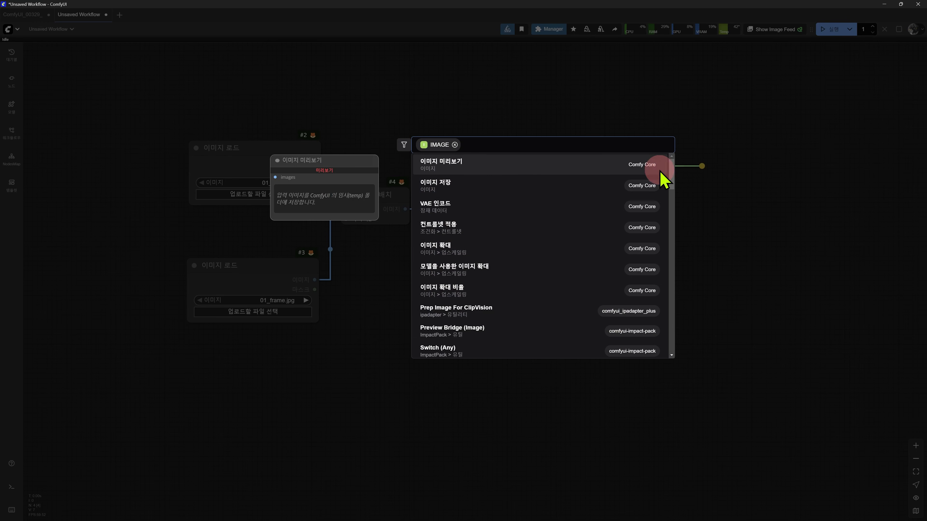
{"action": "left_click", "coordinate": [513, 188]}
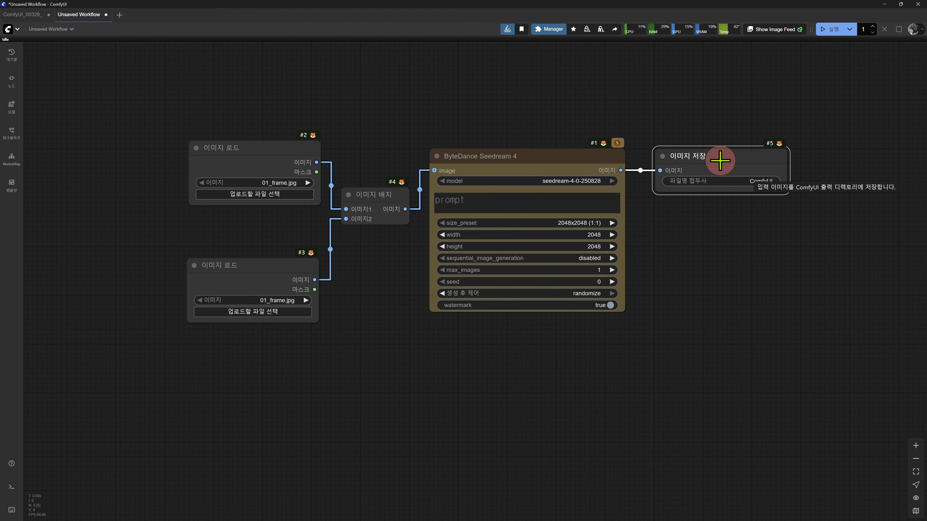
Step: Examine the size_preset options available in the ByteDance Seedream 4 node, leaving the list without choosing one
{"action": "left_click_drag", "start_coordinate": [705, 271], "coordinate": [648, 290]}
{"action": "scroll", "coordinate": [661, 286], "scroll_direction": "up", "scroll_amount": 3}
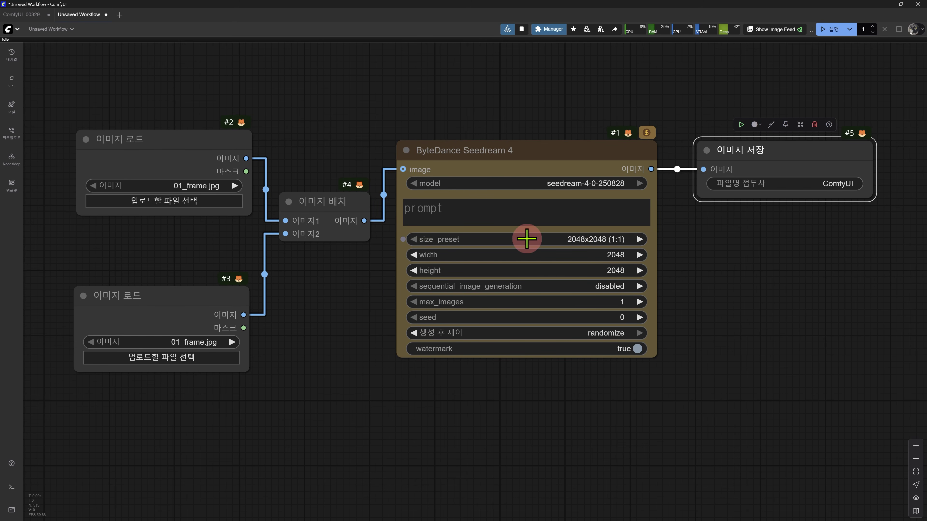
{"action": "left_click", "coordinate": [584, 240]}
{"action": "scroll", "coordinate": [620, 285], "scroll_direction": "up", "scroll_amount": 1}
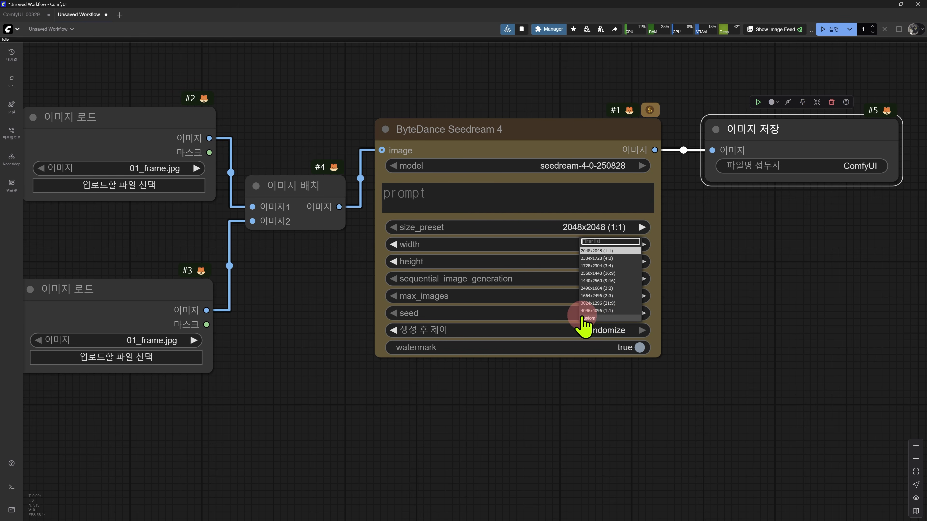
{"action": "left_click", "coordinate": [727, 324]}
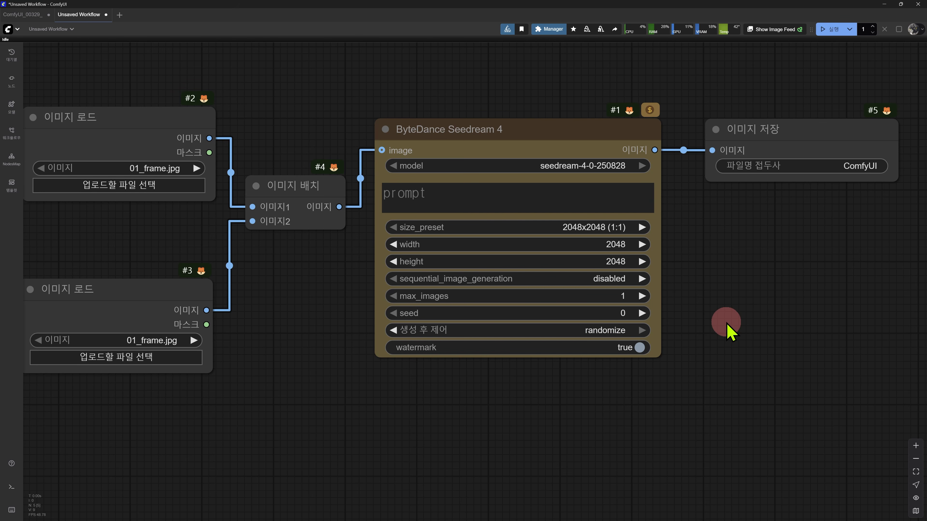
{"action": "scroll", "coordinate": [728, 327], "scroll_direction": "down", "scroll_amount": 2}
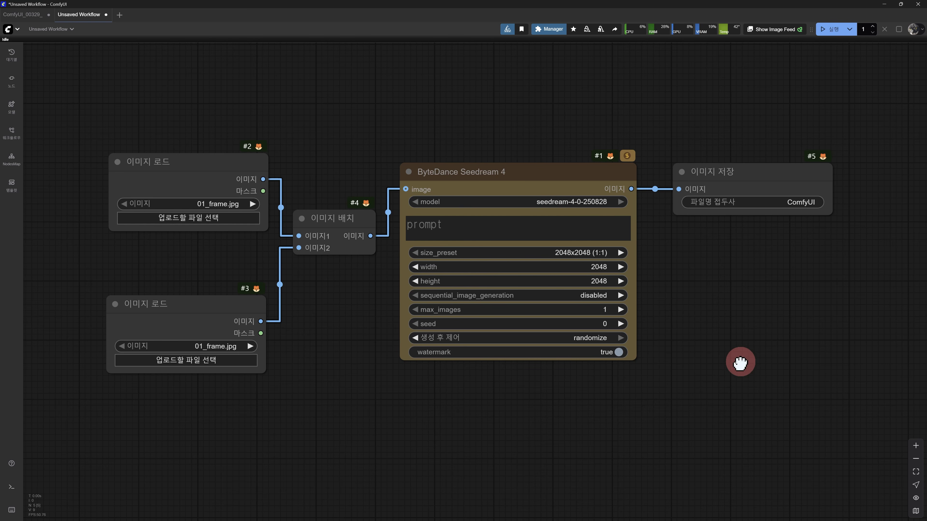
{"action": "left_click_drag", "start_coordinate": [738, 364], "coordinate": [741, 373]}
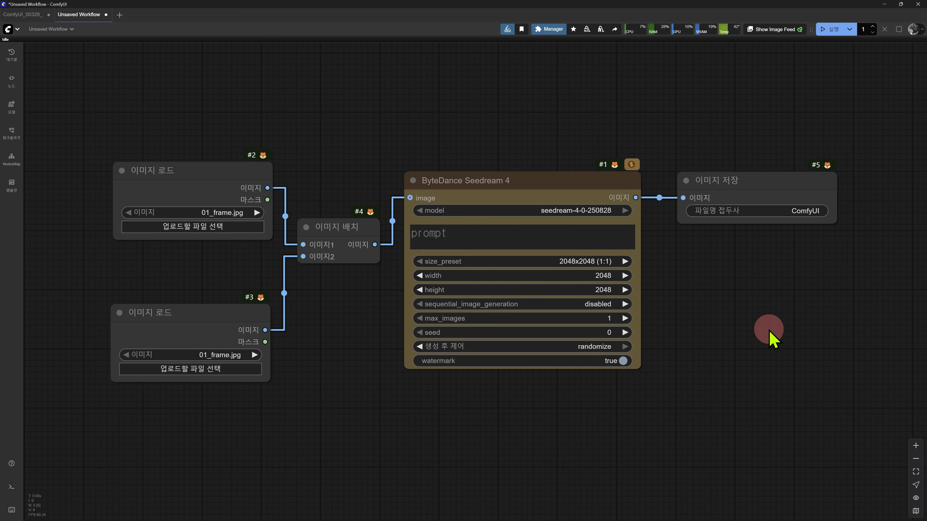
{"action": "scroll", "coordinate": [773, 338], "scroll_direction": "down", "scroll_amount": 2}
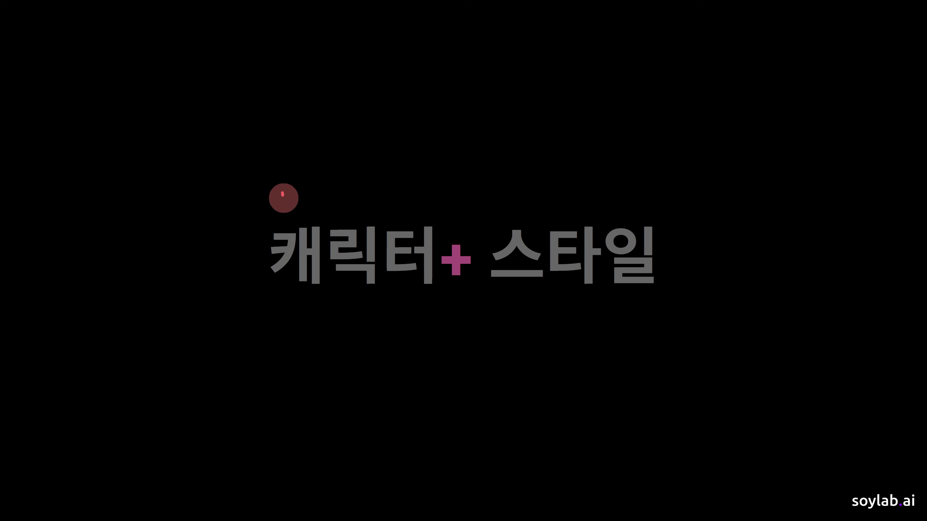
{"action": "left_click_drag", "start_coordinate": [282, 192], "coordinate": [308, 186]}
{"action": "left_click_drag", "start_coordinate": [512, 197], "coordinate": [530, 199]}
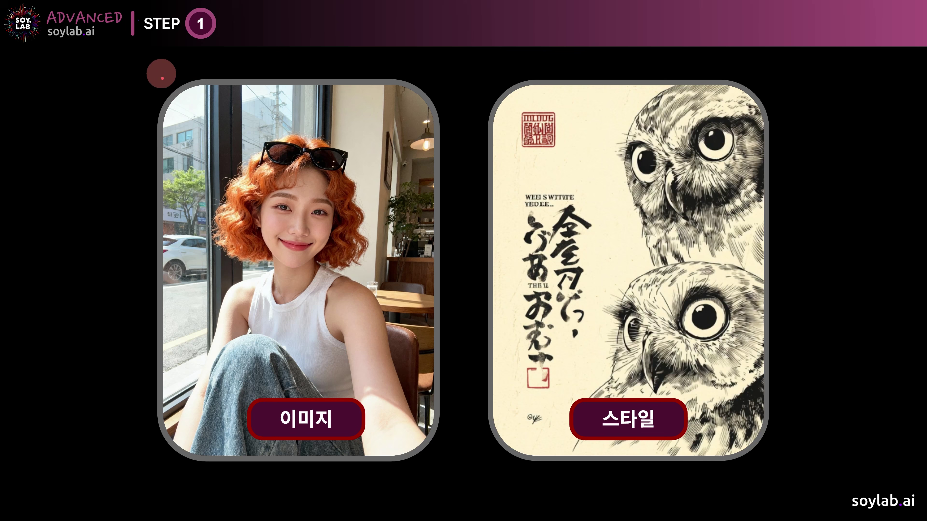
{"action": "left_click_drag", "start_coordinate": [161, 71], "coordinate": [206, 68]}
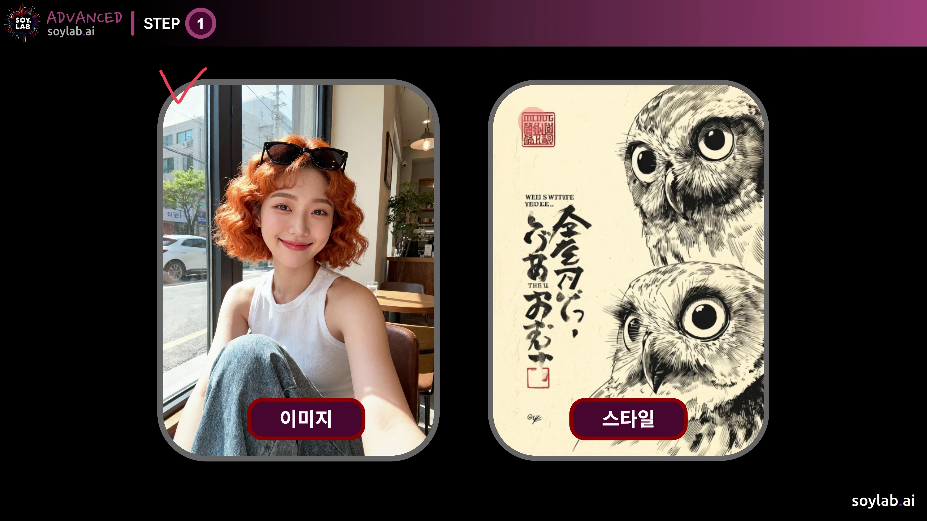
{"action": "mouse_move", "coordinate": [504, 72]}
{"action": "left_mouse_down"}
{"action": "mouse_move", "coordinate": [517, 104]}
{"action": "mouse_move", "coordinate": [560, 72]}
{"action": "left_mouse_up"}
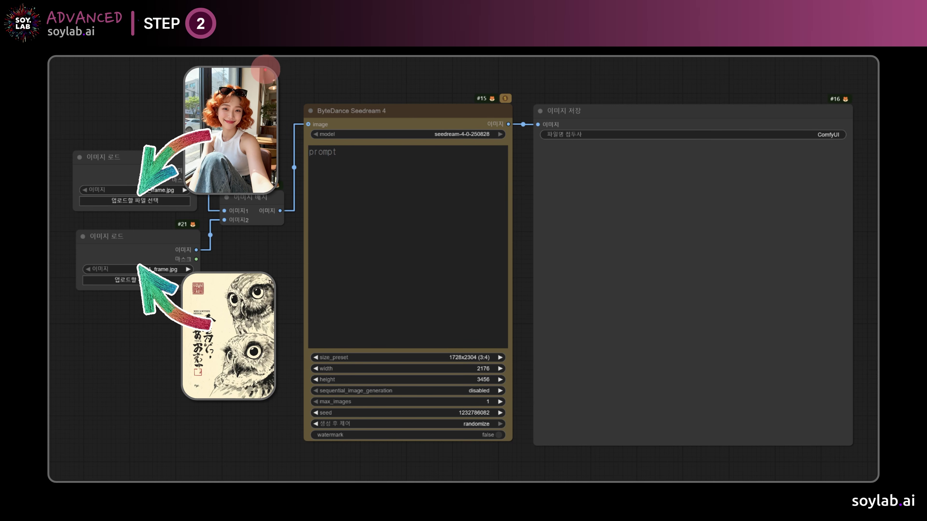
{"action": "left_click_drag", "start_coordinate": [265, 63], "coordinate": [328, 50]}
{"action": "mouse_move", "coordinate": [260, 263]}
{"action": "left_mouse_down"}
{"action": "mouse_move", "coordinate": [259, 293]}
{"action": "mouse_move", "coordinate": [305, 262]}
{"action": "left_mouse_up"}
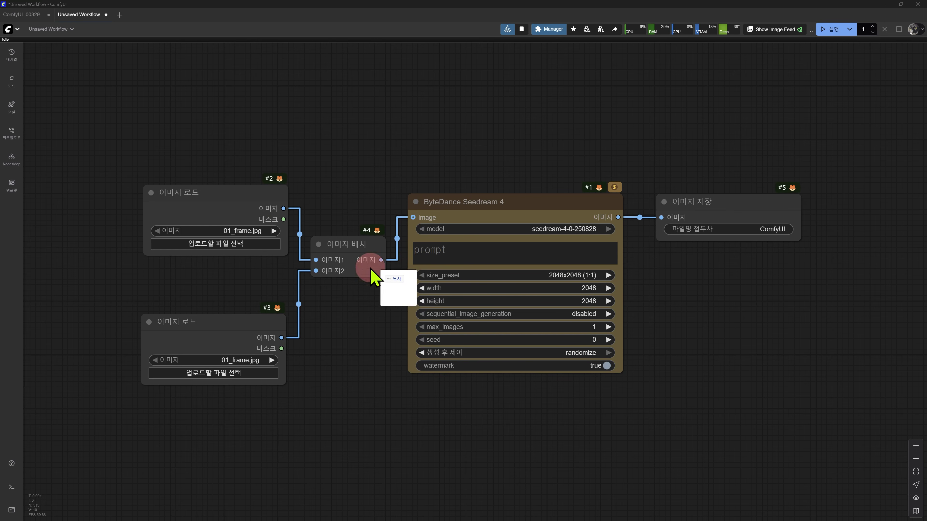
Step: Load 01_original_src.png into the upper 이미지 로드 node and 01_style.png into the lower one
{"action": "left_click_drag", "start_coordinate": [368, 270], "coordinate": [231, 132]}
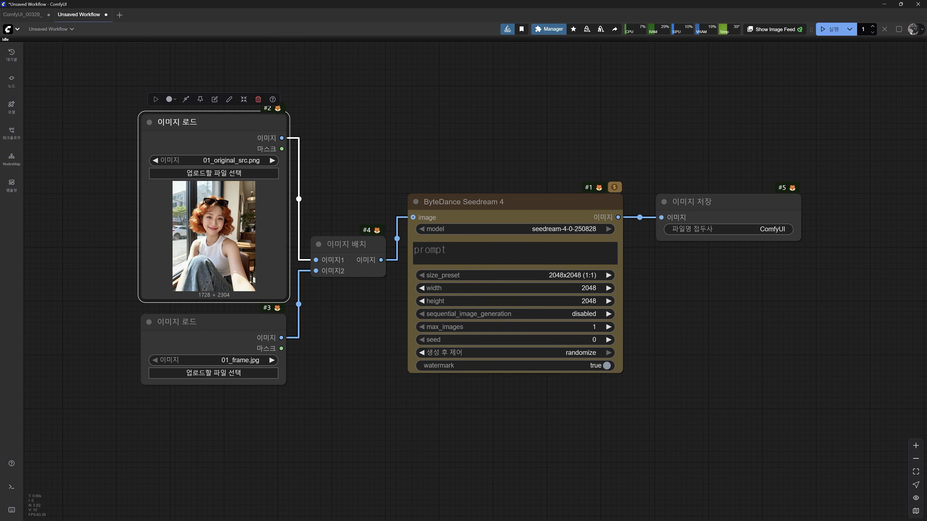
{"action": "left_click_drag", "start_coordinate": [803, 518], "coordinate": [205, 359]}
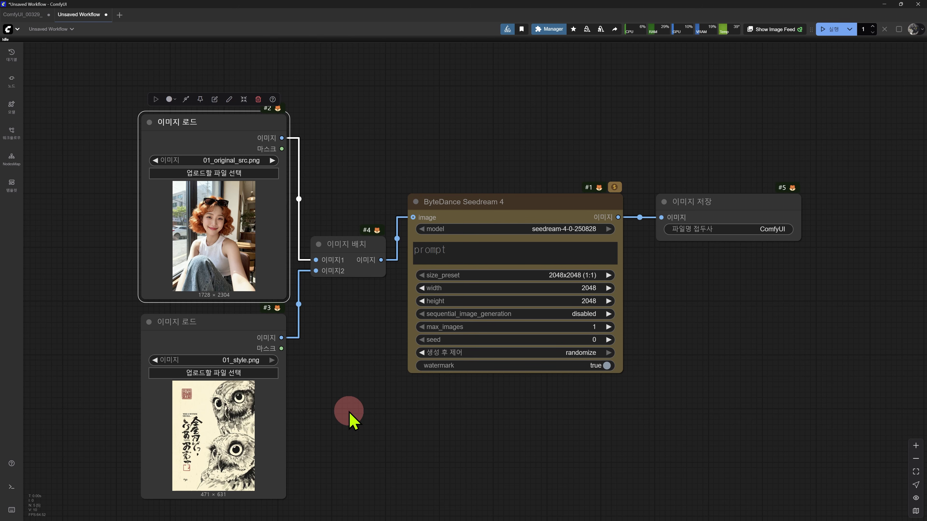
{"action": "left_click", "coordinate": [672, 332]}
Step: Set the ByteDance Seedream 4 node's size_preset to 1728x2304 (3:4)
{"action": "scroll", "coordinate": [671, 331], "scroll_direction": "up", "scroll_amount": 1}
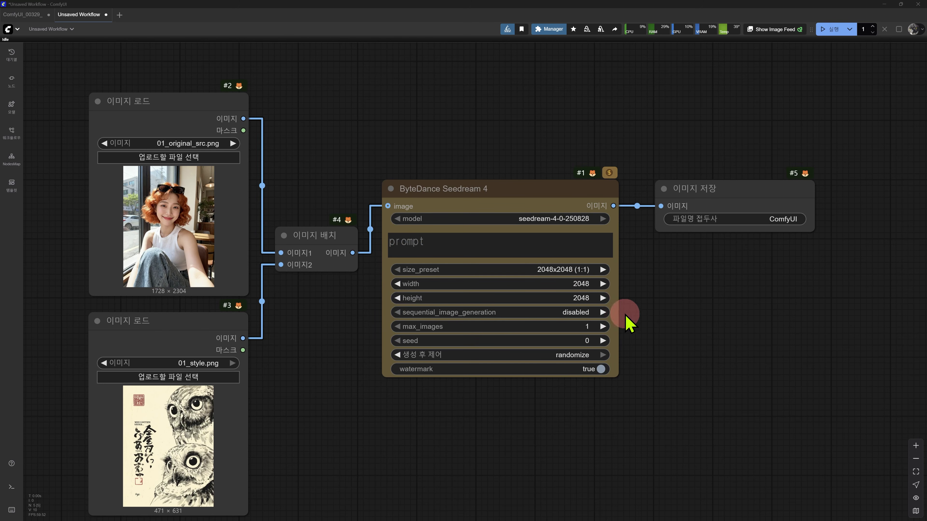
{"action": "left_click", "coordinate": [549, 270]}
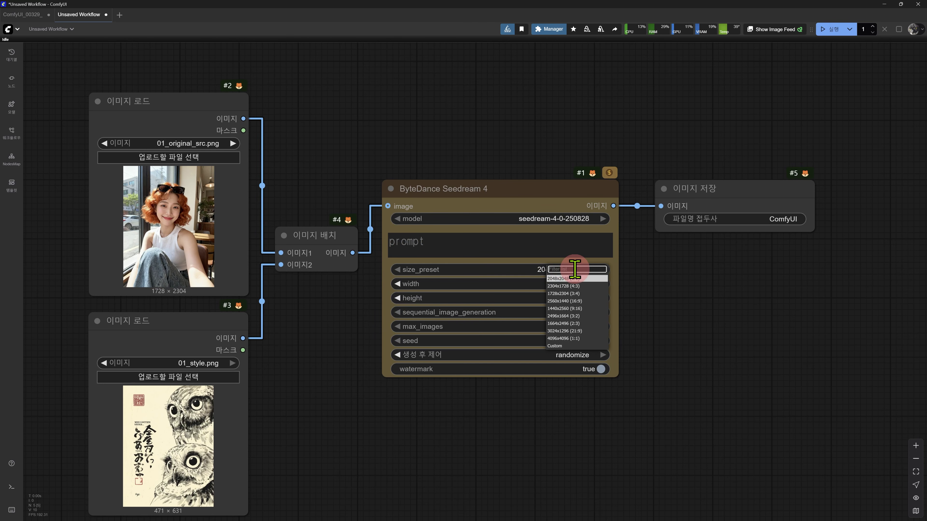
{"action": "left_click", "coordinate": [578, 293]}
{"action": "scroll", "coordinate": [675, 269], "scroll_direction": "down", "scroll_amount": 1}
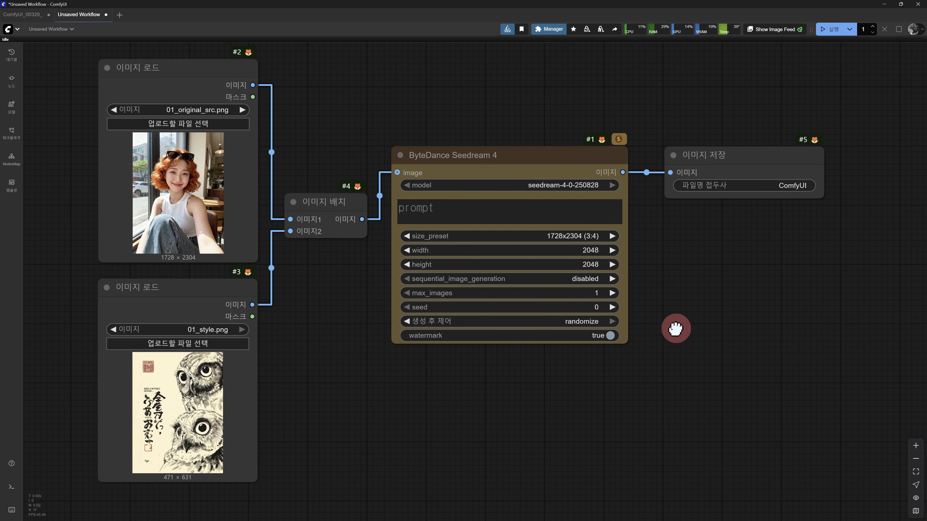
Step: Enter the Seedream prompt "1번 이미지의 여성을 2번 이미지 스타일을 참고해서 만들어줘" and enlarge the node to give the text more room
{"action": "left_click", "coordinate": [417, 219]}
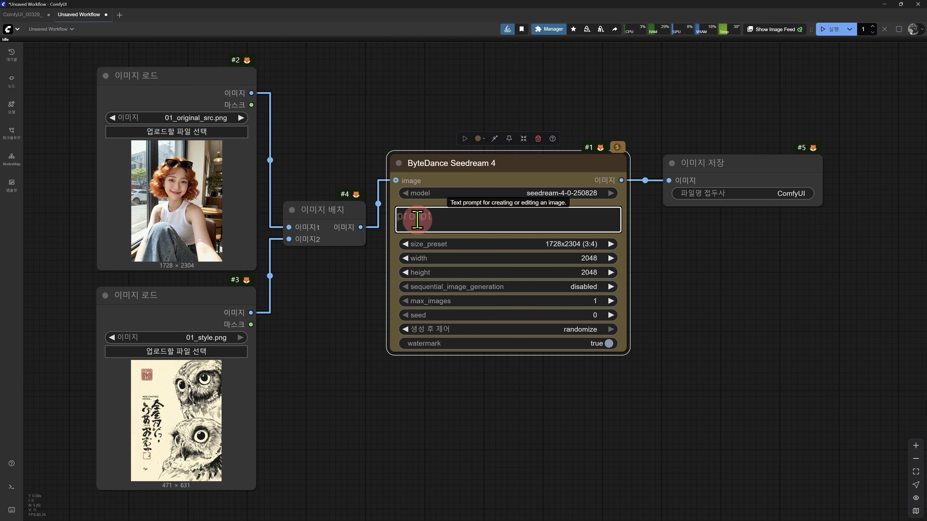
{"action": "type", "text": "1번 이미지의 "}
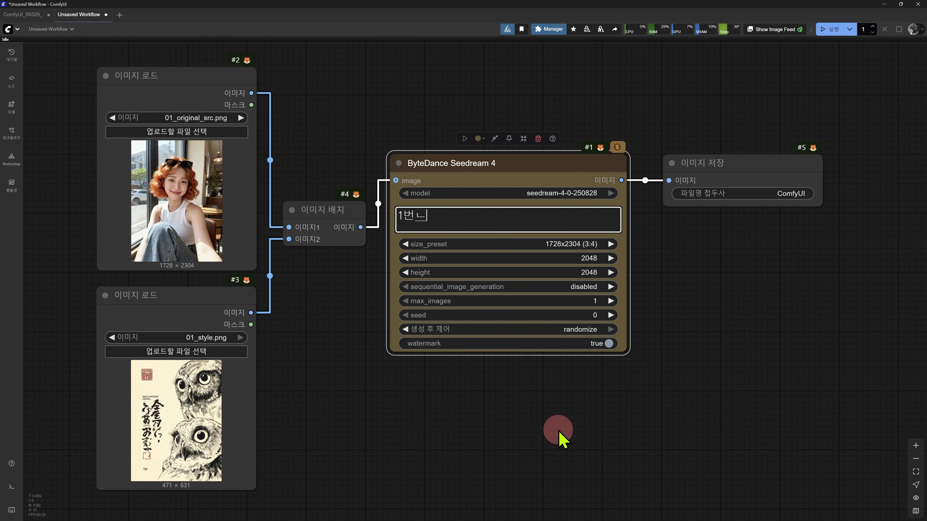
{"action": "type", "text": "여성을 2번 임"}
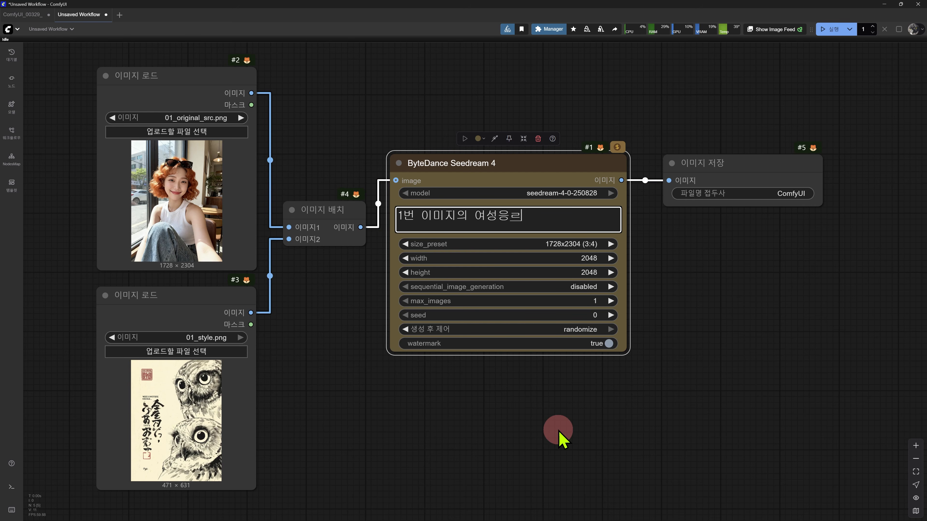
{"action": "type", "text": "미지 스타일"}
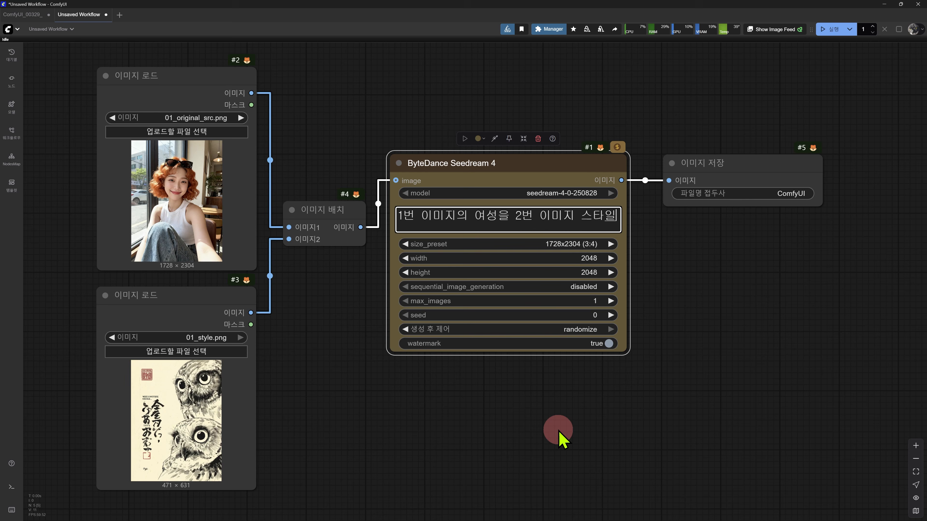
{"action": "type", "text": "을 참고햇서 만들어줘"}
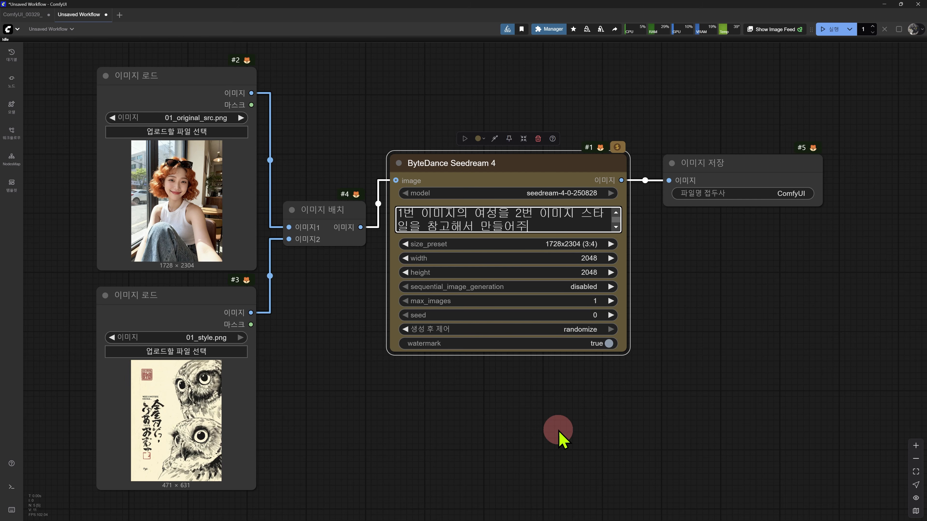
{"action": "left_click_drag", "start_coordinate": [626, 351], "coordinate": [635, 411]}
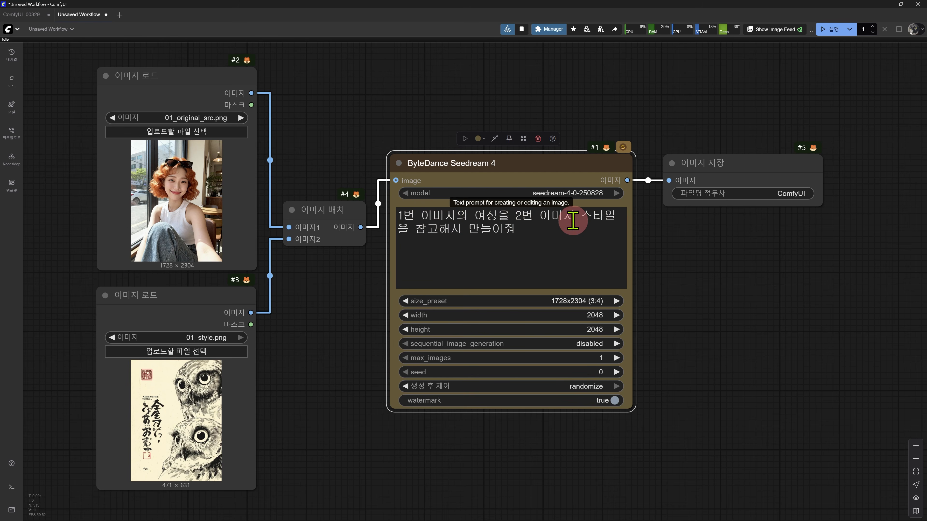
Step: Shift the upper and lower 이미지 로드 nodes slightly to widen the gap between them
{"action": "left_click_drag", "start_coordinate": [193, 90], "coordinate": [194, 88]}
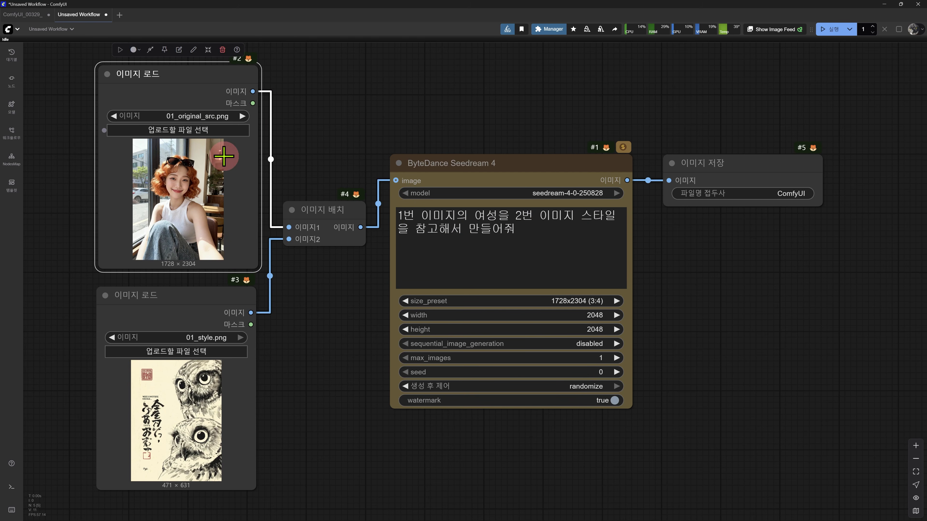
{"action": "left_click_drag", "start_coordinate": [190, 299], "coordinate": [206, 309]}
{"action": "left_click_drag", "start_coordinate": [330, 361], "coordinate": [338, 356]}
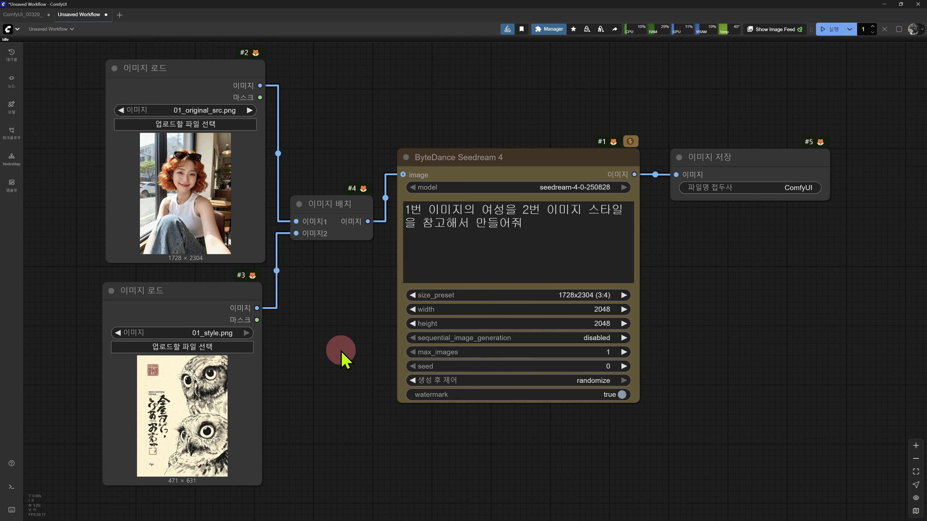
Step: Set the watermark option of the ByteDance Seedream 4 node to false
{"action": "scroll", "coordinate": [337, 360], "scroll_direction": "down", "scroll_amount": 1}
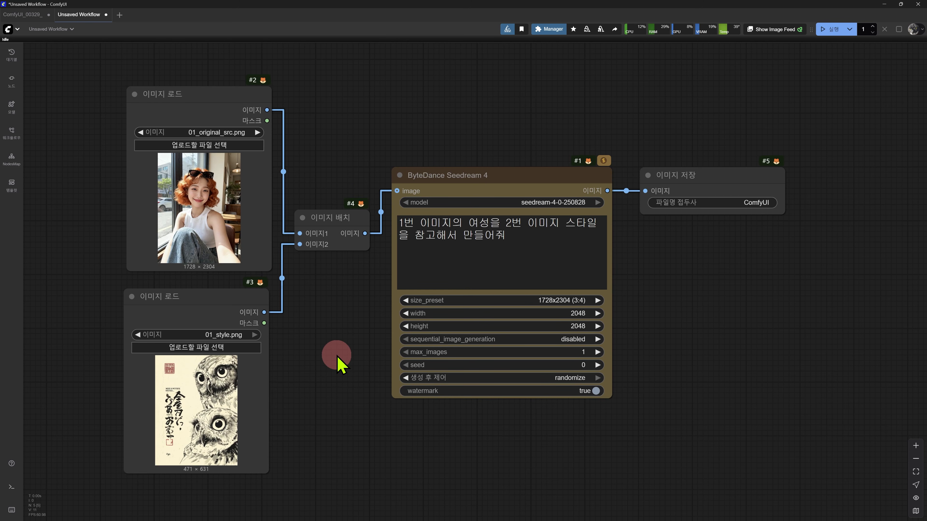
{"action": "scroll", "coordinate": [338, 361], "scroll_direction": "up", "scroll_amount": 1}
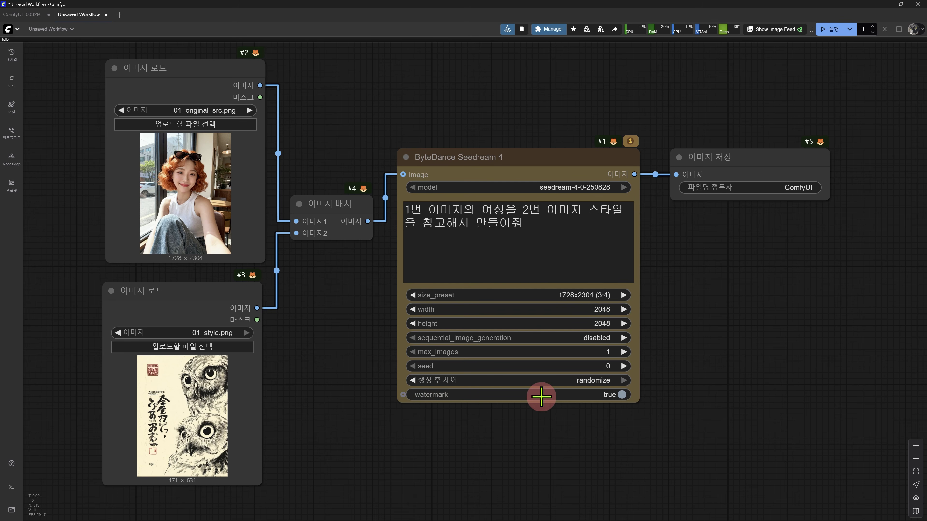
{"action": "left_click", "coordinate": [621, 396]}
{"action": "left_click_drag", "start_coordinate": [590, 433], "coordinate": [588, 438]}
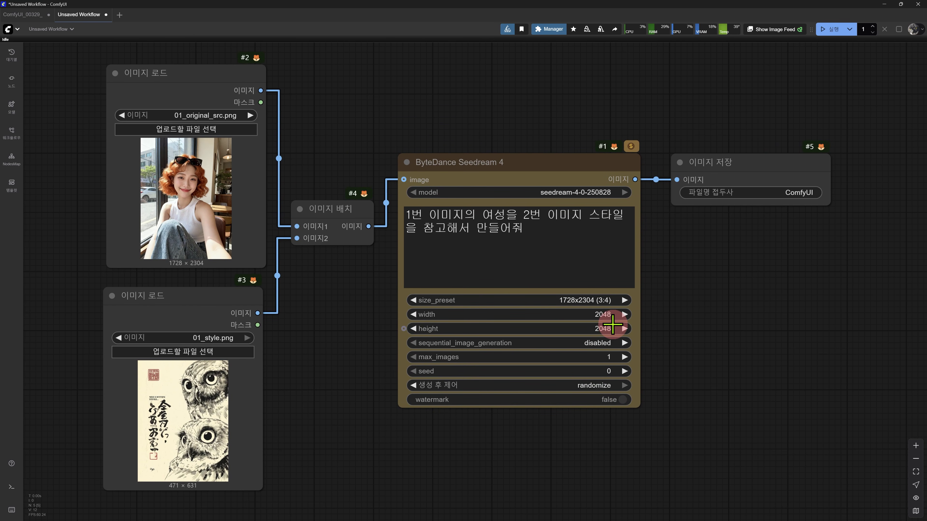
{"action": "scroll", "coordinate": [613, 317], "scroll_direction": "up", "scroll_amount": 3}
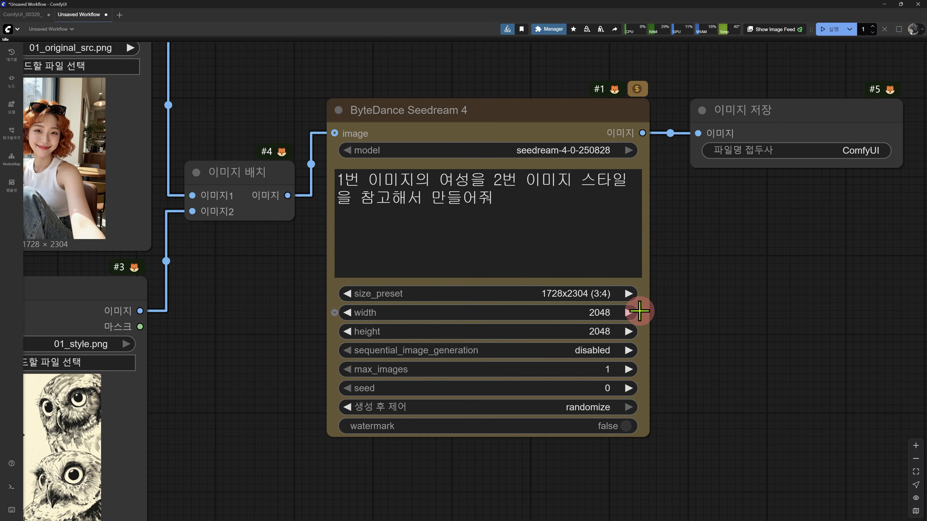
Step: Run the workflow to generate the restyled image of the woman from the two batched images
{"action": "left_click", "coordinate": [596, 294]}
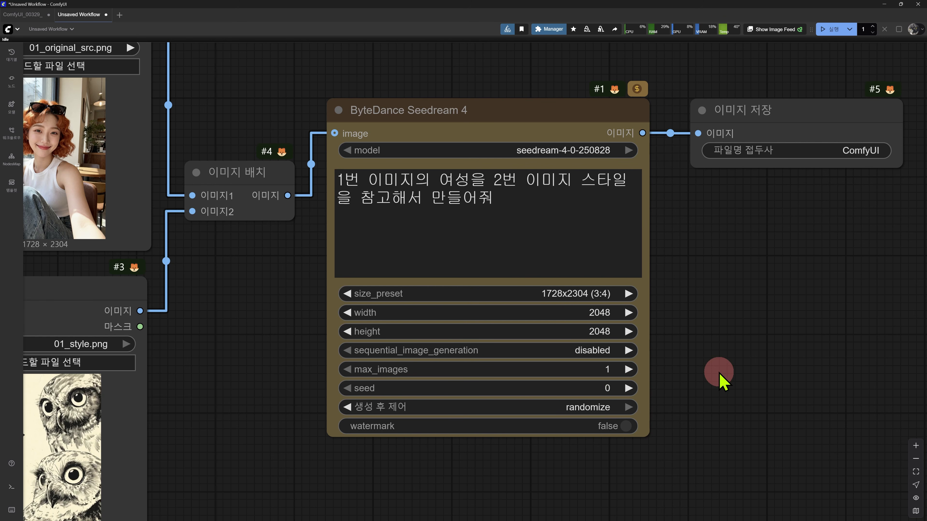
{"action": "scroll", "coordinate": [673, 373], "scroll_direction": "down", "scroll_amount": 4}
{"action": "left_click_drag", "start_coordinate": [706, 355], "coordinate": [707, 357]}
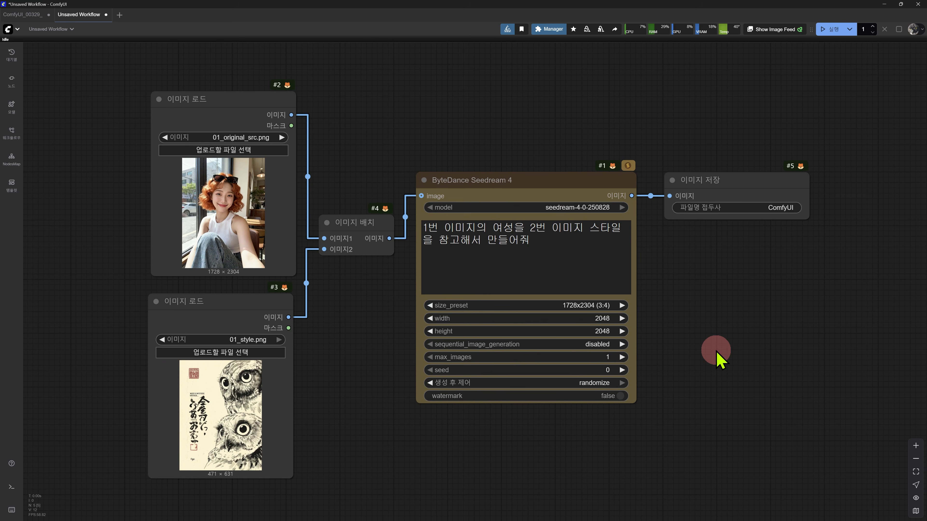
{"action": "left_click", "coordinate": [825, 29]}
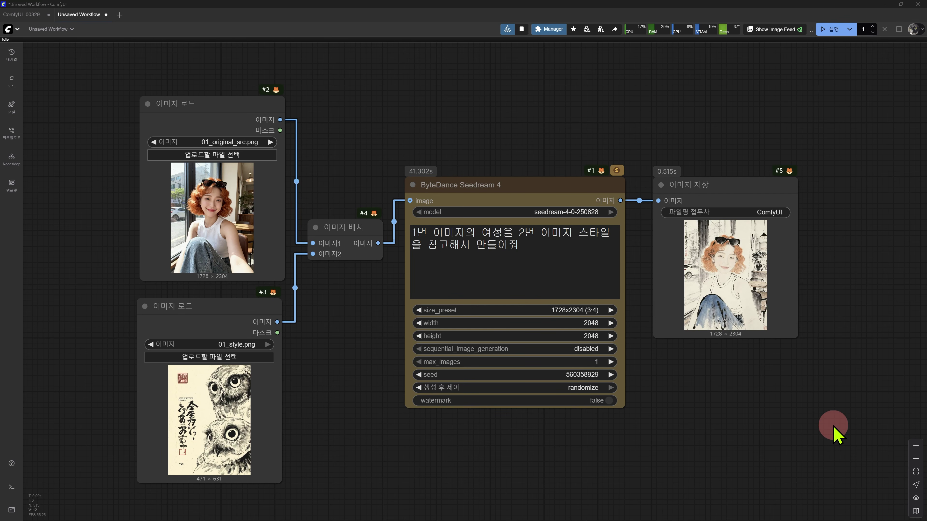
Step: Enlarge the 이미지 저장 node for a bigger result preview and move it up beside the ByteDance Seedream 4 node
{"action": "left_click_drag", "start_coordinate": [834, 428], "coordinate": [769, 377]}
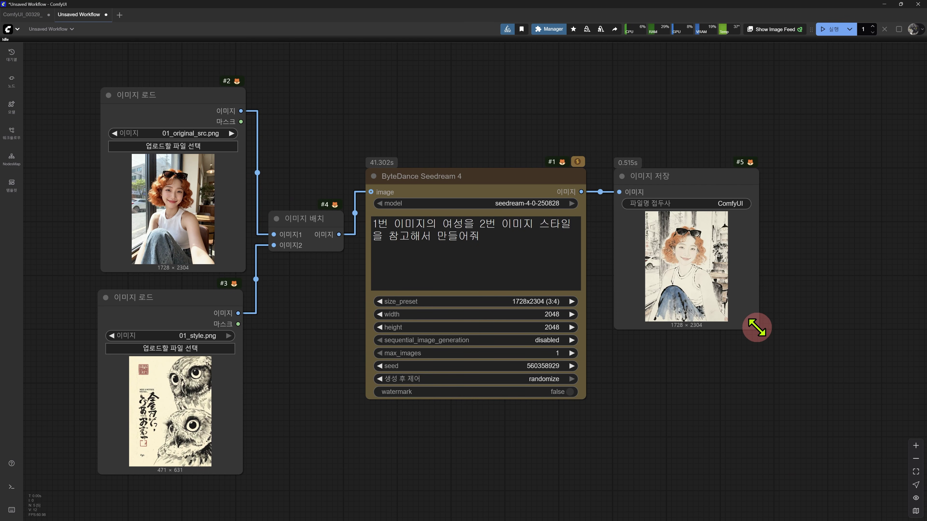
{"action": "left_click_drag", "start_coordinate": [757, 327], "coordinate": [895, 507]}
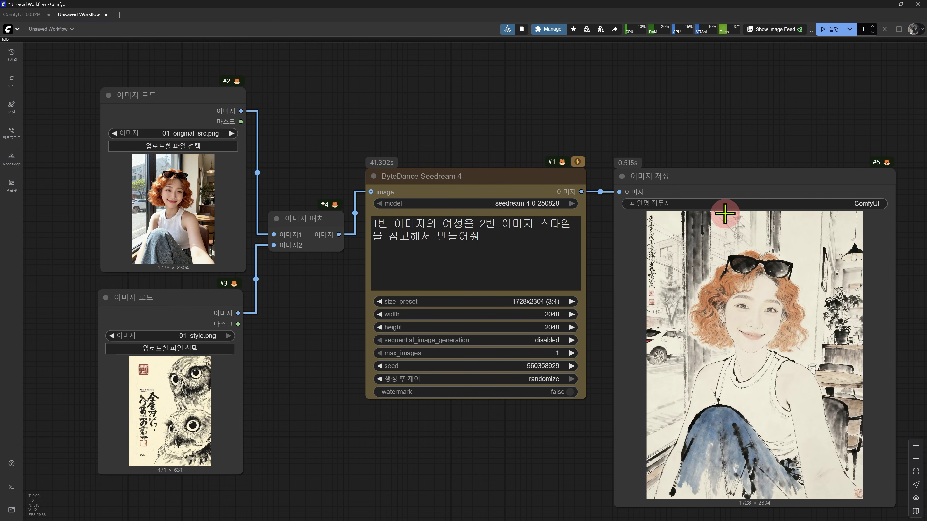
{"action": "left_click_drag", "start_coordinate": [725, 214], "coordinate": [719, 149]}
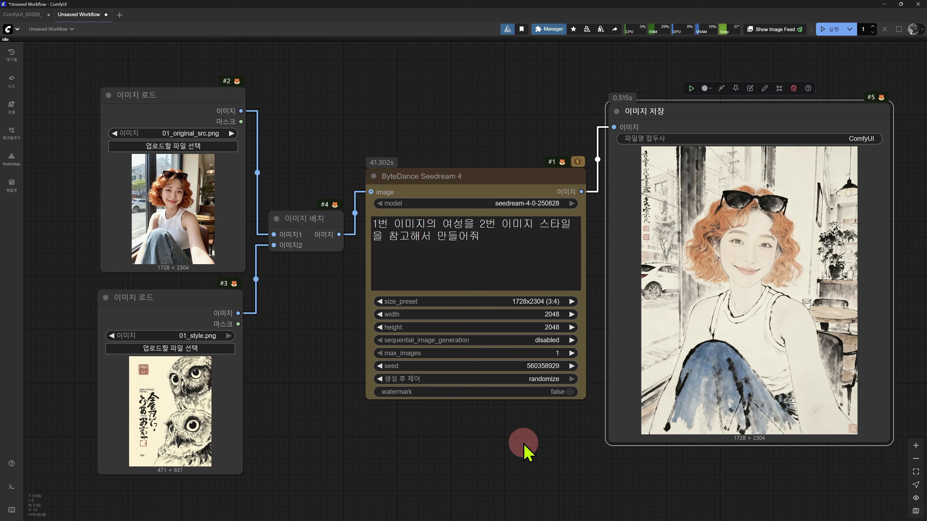
{"action": "left_click_drag", "start_coordinate": [524, 445], "coordinate": [484, 434]}
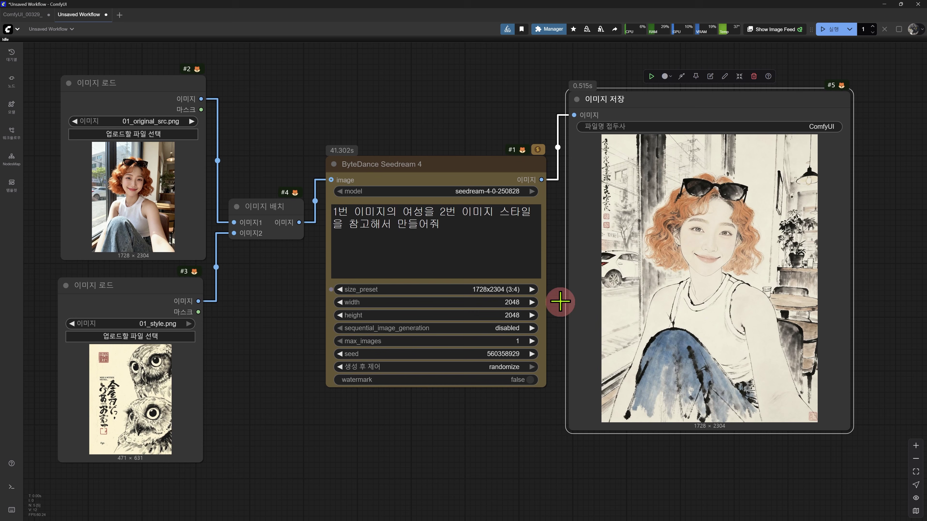
Step: Nudge both 이미지 로드 nodes and the 이미지 저장 node into a tidier layout, and enlarge the 이미지 저장 preview further
{"action": "left_click_drag", "start_coordinate": [737, 108], "coordinate": [739, 116]}
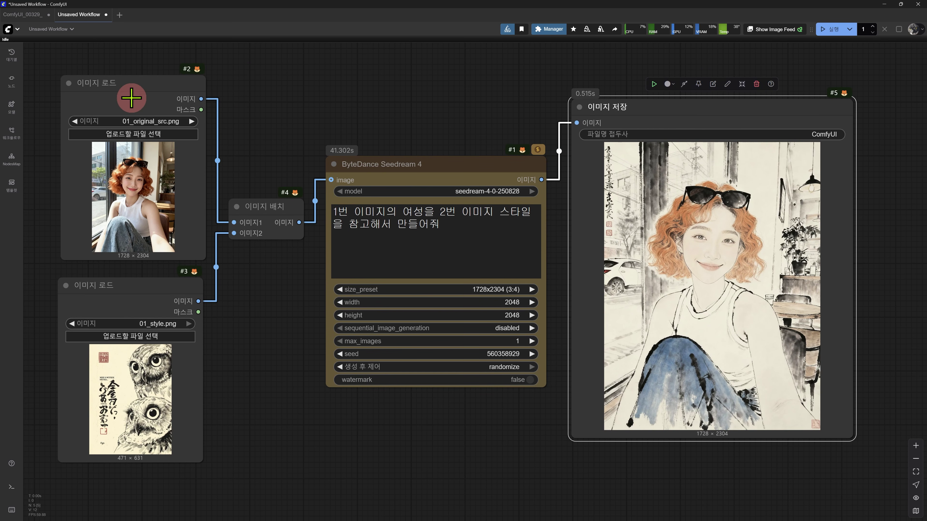
{"action": "left_click_drag", "start_coordinate": [131, 98], "coordinate": [134, 88]}
{"action": "left_click_drag", "start_coordinate": [152, 296], "coordinate": [153, 284]}
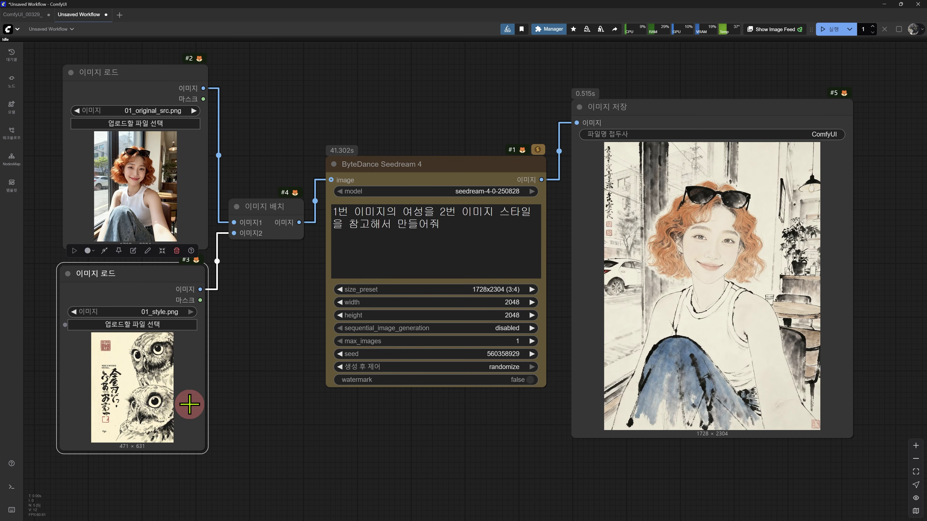
{"action": "left_click_drag", "start_coordinate": [190, 404], "coordinate": [223, 404]}
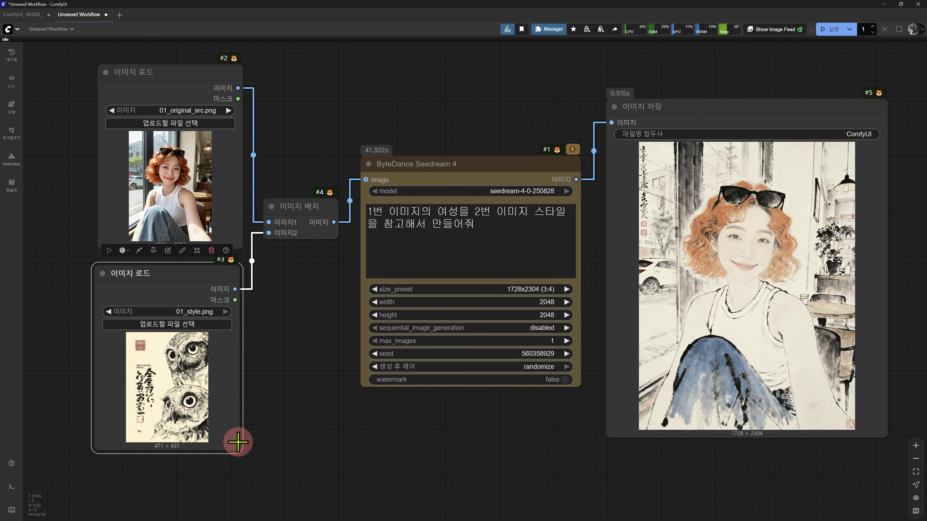
{"action": "left_click_drag", "start_coordinate": [237, 442], "coordinate": [240, 449]}
{"action": "left_click_drag", "start_coordinate": [296, 408], "coordinate": [274, 426]}
{"action": "left_click_drag", "start_coordinate": [705, 134], "coordinate": [704, 125]}
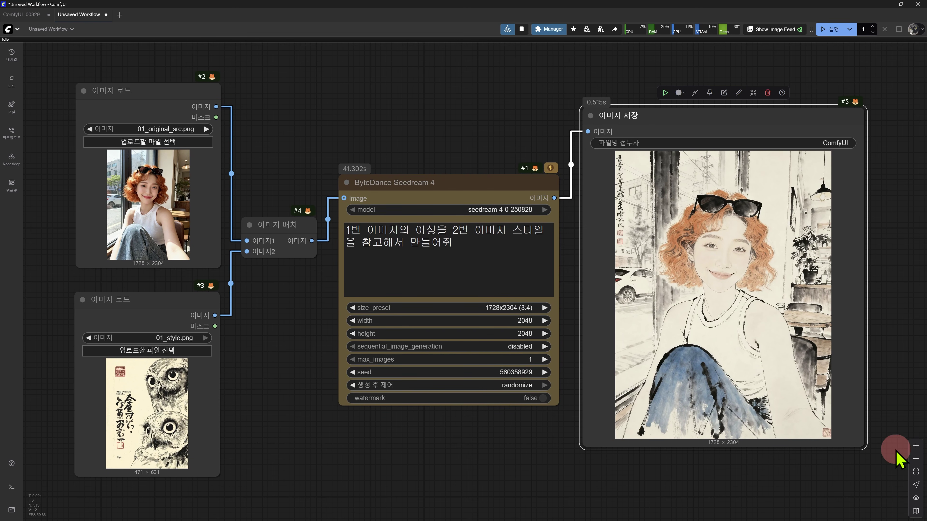
{"action": "left_click_drag", "start_coordinate": [862, 442], "coordinate": [925, 518]}
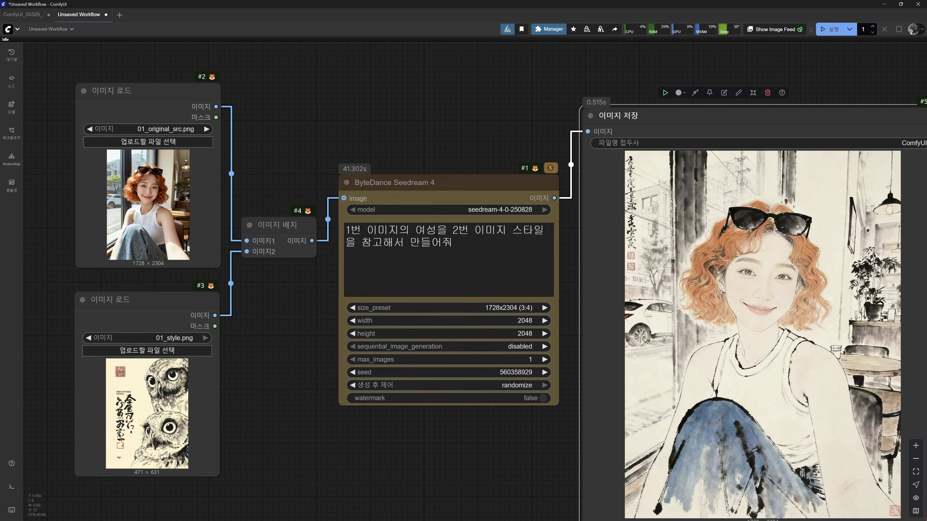
Step: Examine the generated image up close, including the woman's face, hair and clothing and the background details
{"action": "scroll", "coordinate": [445, 321], "scroll_direction": "right", "scroll_amount": 5}
{"action": "scroll", "coordinate": [534, 331], "scroll_direction": "up", "scroll_amount": 1}
{"action": "scroll", "coordinate": [576, 342], "scroll_direction": "up", "scroll_amount": 1}
{"action": "scroll", "coordinate": [576, 342], "scroll_direction": "up", "scroll_amount": 1}
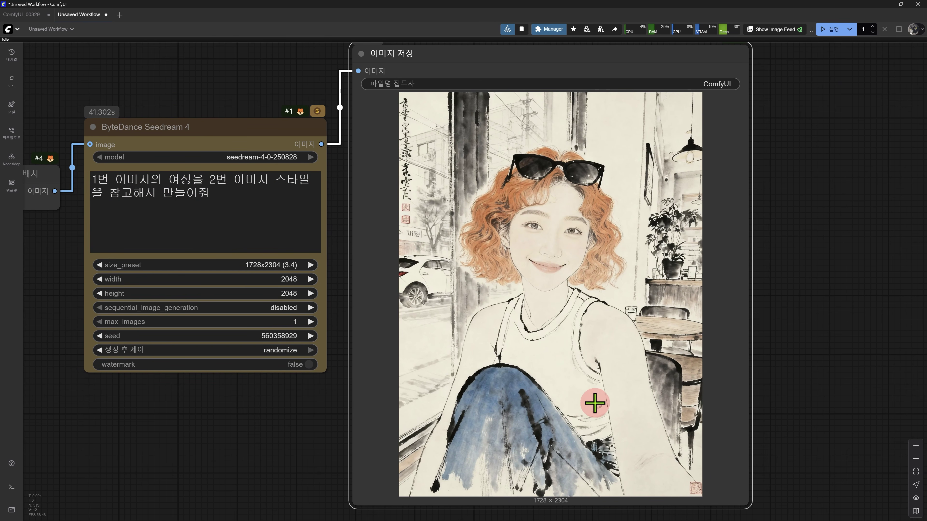
{"action": "scroll", "coordinate": [584, 490], "scroll_direction": "up", "scroll_amount": 2}
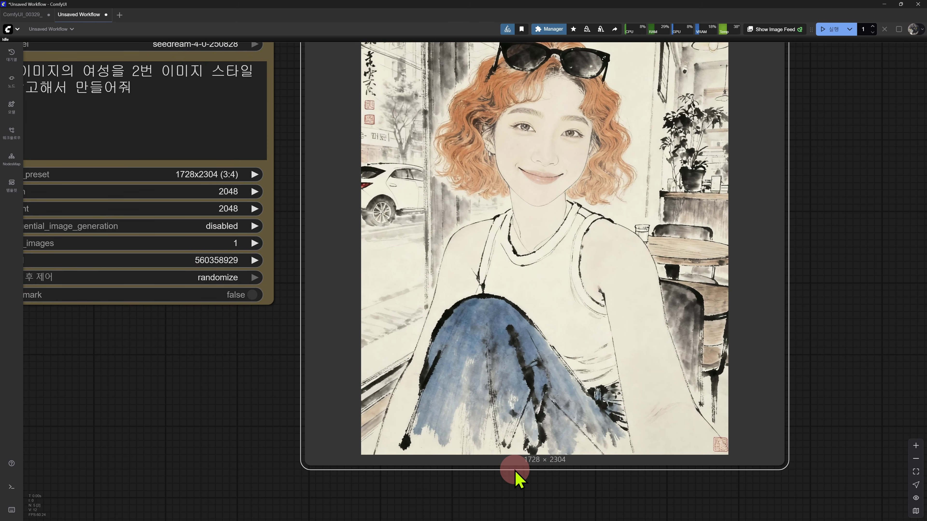
{"action": "scroll", "coordinate": [623, 412], "scroll_direction": "up", "scroll_amount": 3}
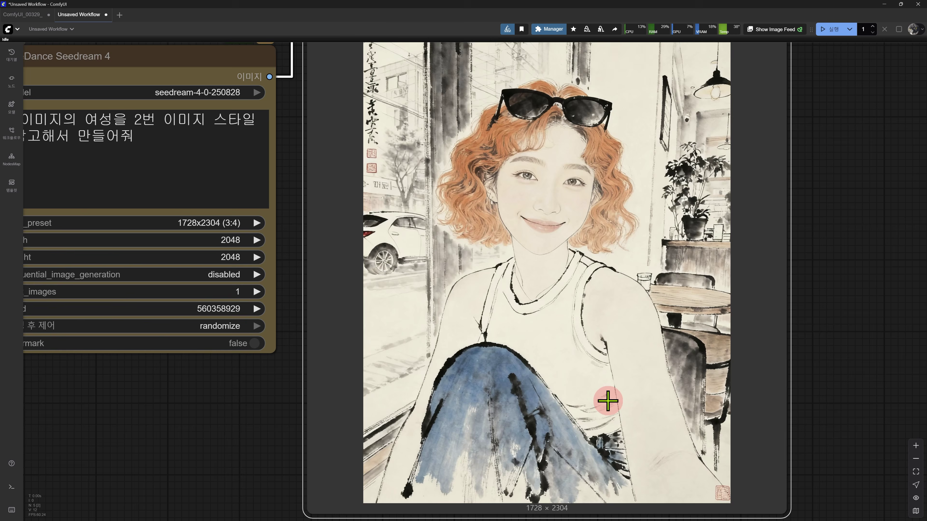
{"action": "scroll", "coordinate": [607, 401], "scroll_direction": "down", "scroll_amount": 2}
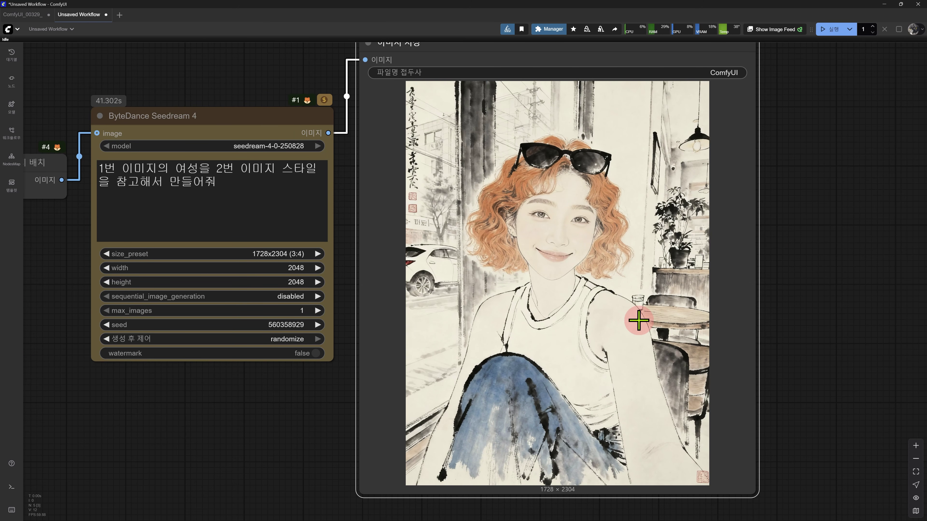
{"action": "scroll", "coordinate": [638, 321], "scroll_direction": "up", "scroll_amount": 2}
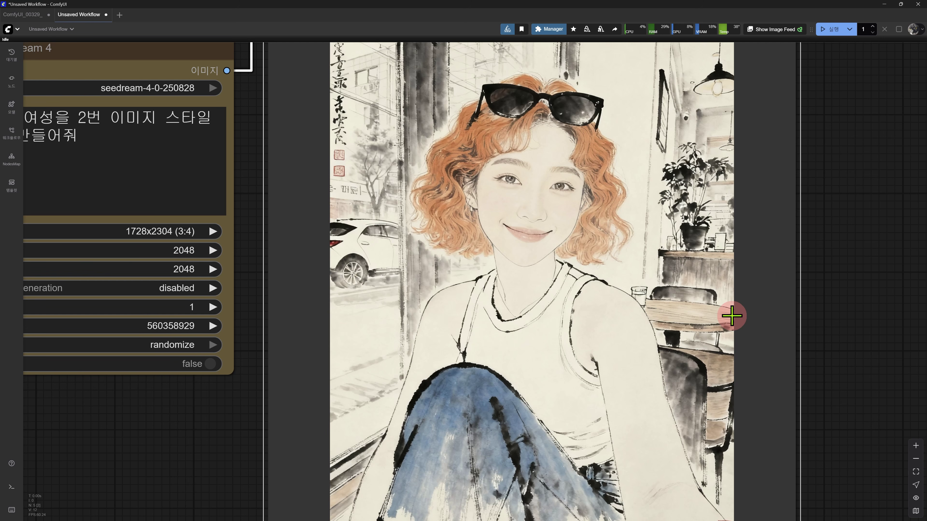
{"action": "left_click_drag", "start_coordinate": [508, 183], "coordinate": [552, 296]}
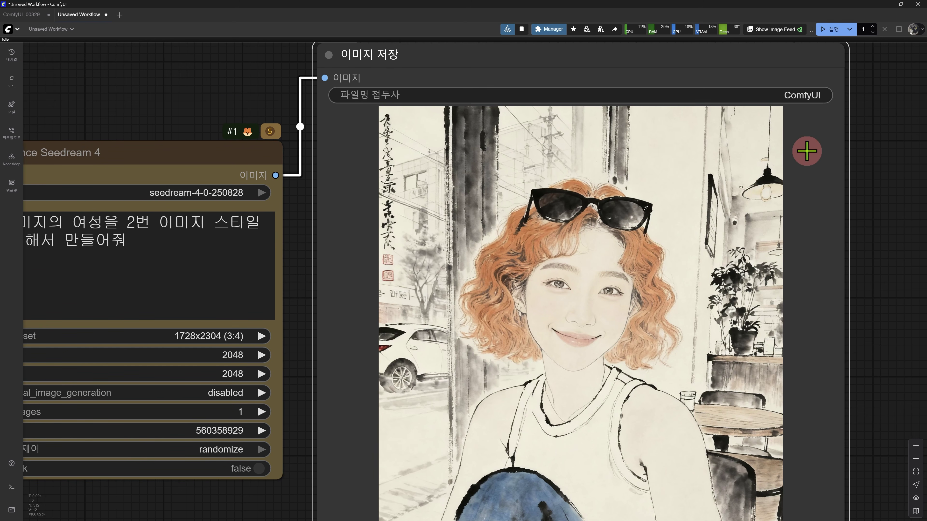
{"action": "left_click_drag", "start_coordinate": [767, 331], "coordinate": [648, 232]}
{"action": "left_click_drag", "start_coordinate": [530, 341], "coordinate": [727, 242]}
{"action": "left_click_drag", "start_coordinate": [468, 270], "coordinate": [579, 337]}
{"action": "scroll", "coordinate": [544, 306], "scroll_direction": "down", "scroll_amount": 1}
{"action": "left_click_drag", "start_coordinate": [569, 298], "coordinate": [719, 402]}
Step: Compare the woman and style phrases of the Seedream prompt with the original image, the owl style image and the generated result
{"action": "double_click", "coordinate": [485, 233]}
{"action": "left_click", "coordinate": [470, 222]}
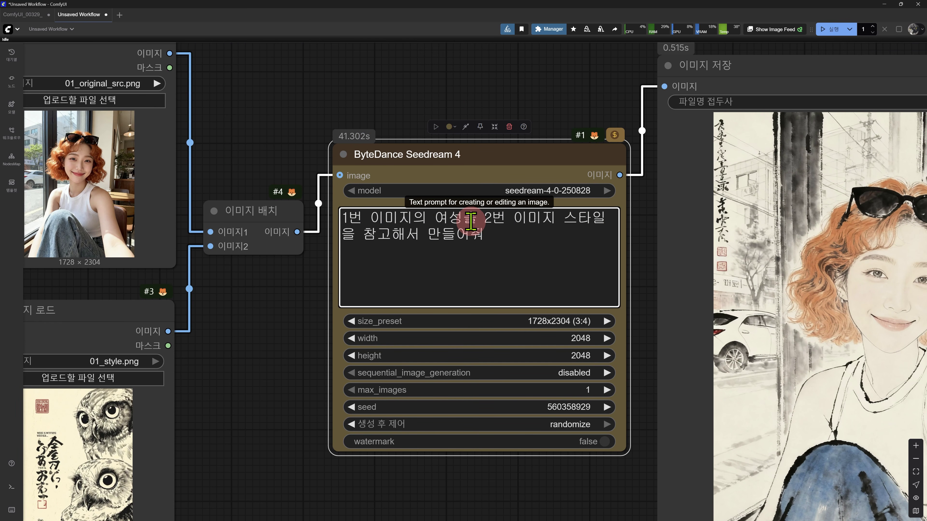
{"action": "left_click_drag", "start_coordinate": [474, 221], "coordinate": [336, 219]}
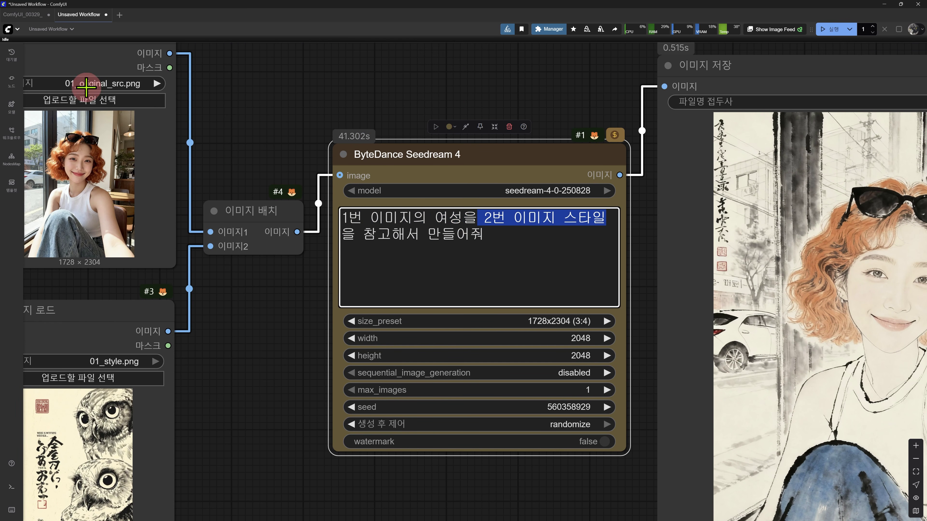
{"action": "left_click_drag", "start_coordinate": [331, 275], "coordinate": [326, 279]}
{"action": "left_click_drag", "start_coordinate": [483, 220], "coordinate": [504, 242]}
{"action": "left_click_drag", "start_coordinate": [212, 401], "coordinate": [290, 308]}
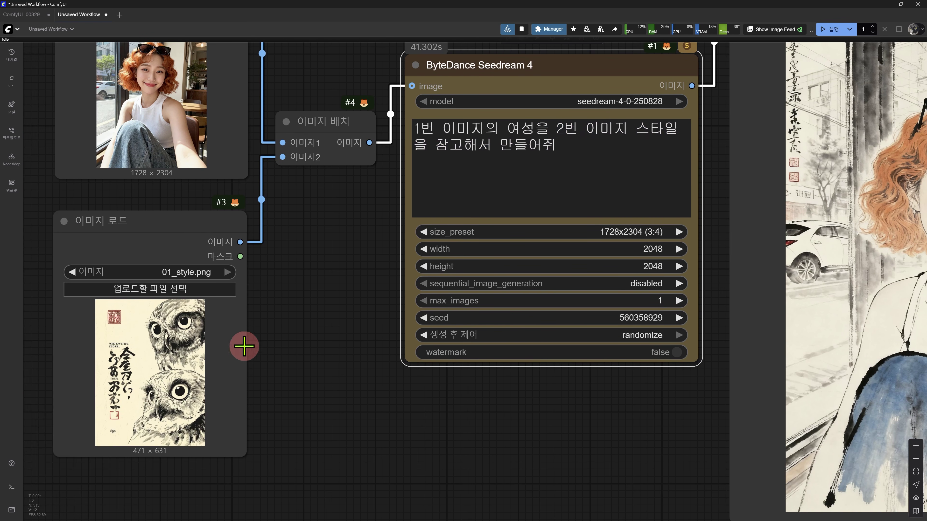
{"action": "left_click_drag", "start_coordinate": [317, 360], "coordinate": [158, 347]}
{"action": "scroll", "coordinate": [468, 377], "scroll_direction": "down", "scroll_amount": 2}
{"action": "left_click_drag", "start_coordinate": [467, 377], "coordinate": [310, 401]}
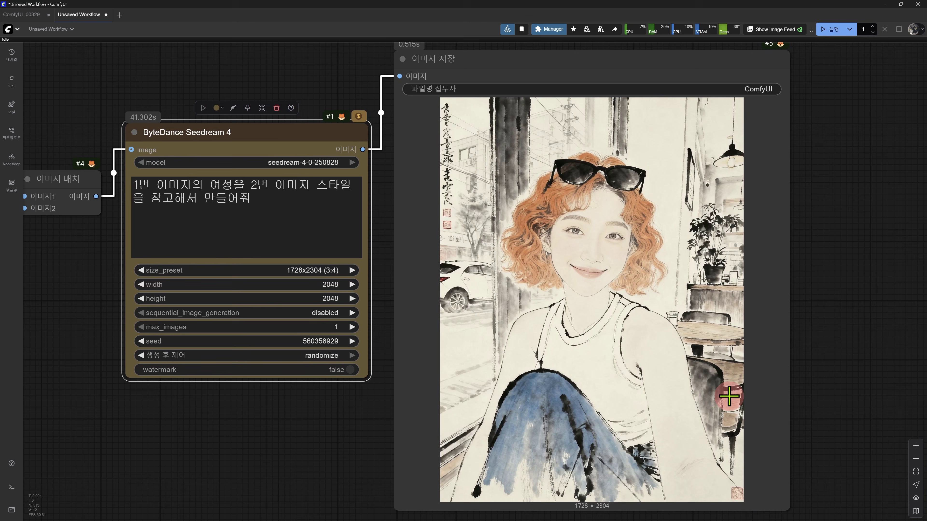
{"action": "left_click", "coordinate": [840, 402]}
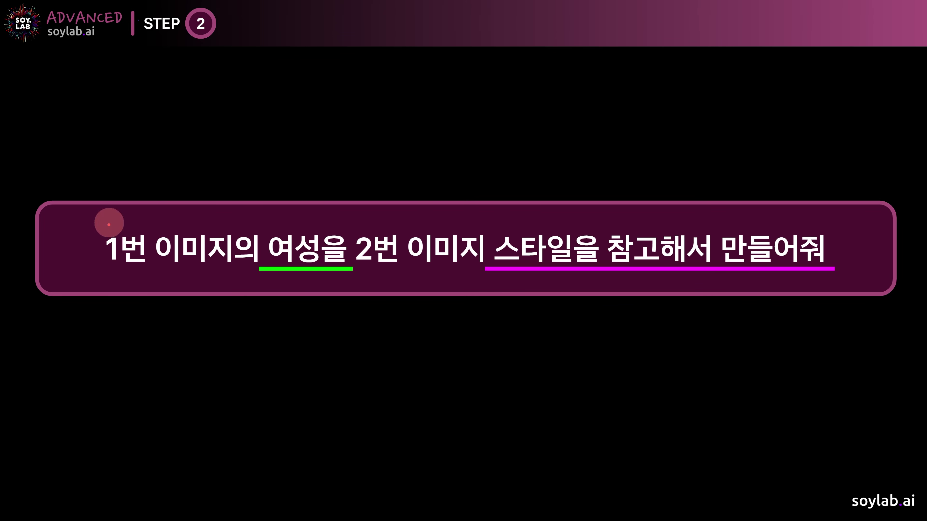
{"action": "left_click_drag", "start_coordinate": [292, 191], "coordinate": [326, 186]}
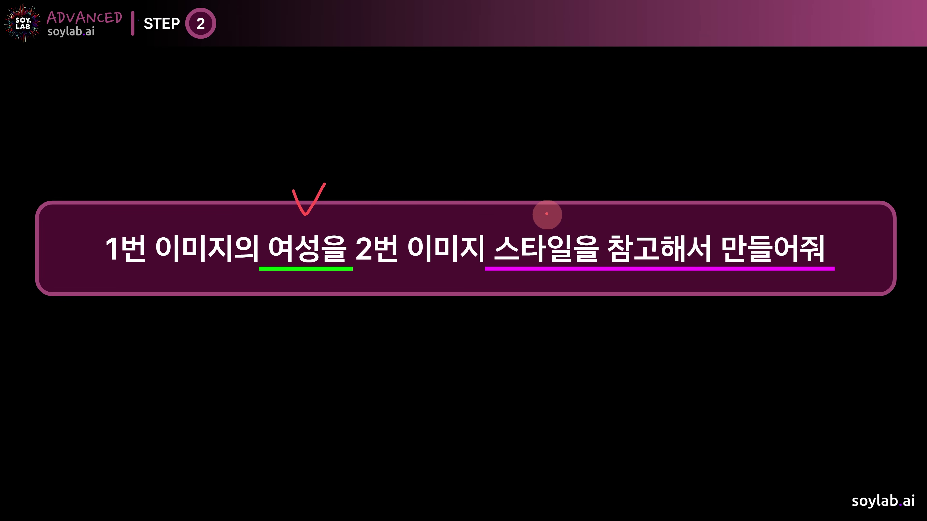
{"action": "left_click_drag", "start_coordinate": [544, 187], "coordinate": [544, 217]}
{"action": "left_click_drag", "start_coordinate": [524, 205], "coordinate": [557, 205]}
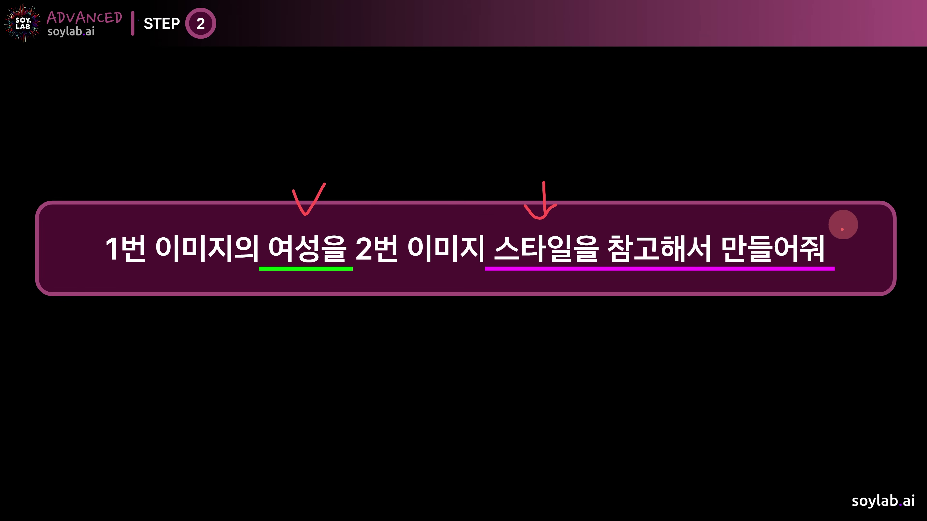
{"action": "mouse_move", "coordinate": [828, 193]}
{"action": "left_mouse_down"}
{"action": "mouse_move", "coordinate": [809, 230]}
{"action": "mouse_move", "coordinate": [832, 233]}
{"action": "left_mouse_up"}
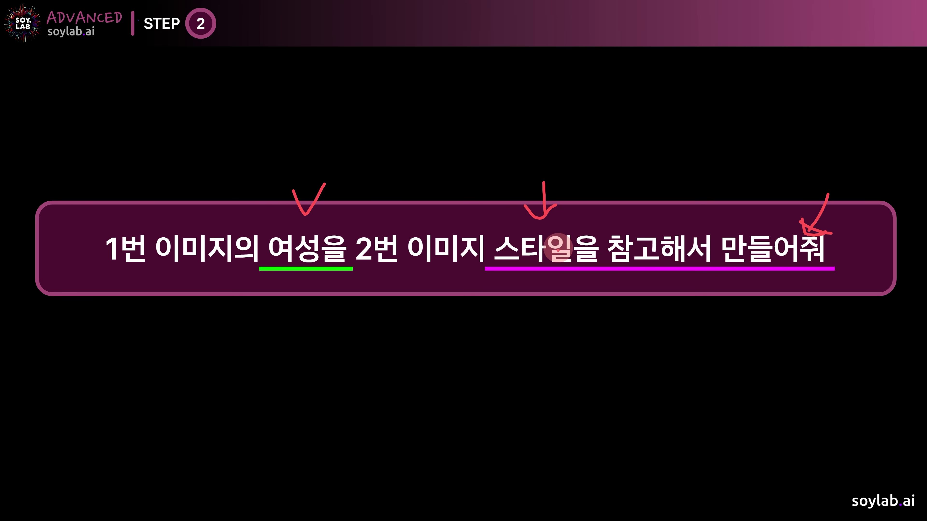
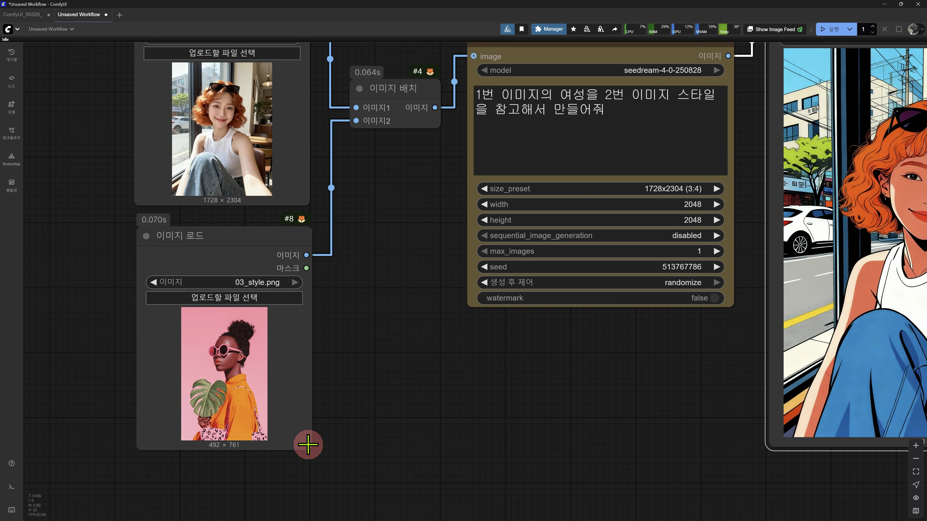
Step: Enlarge the 이미지 로드 node holding 03_style.png for a bigger preview of the style image
{"action": "left_click_drag", "start_coordinate": [311, 451], "coordinate": [382, 518]}
{"action": "key", "text": "."}
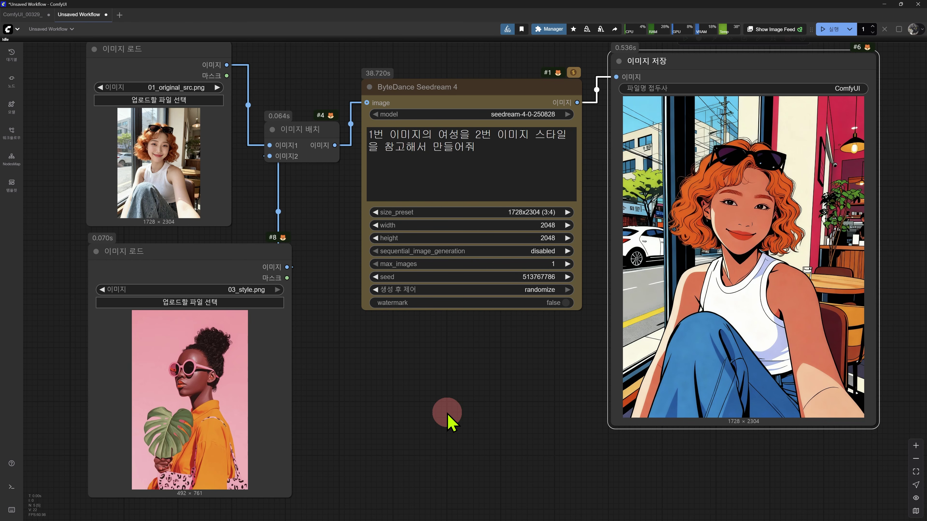
Step: Replace "만들어줘" in the Seedream prompt with "스튜디오 top-down 라이팅으로 변경하고, 표현은 약간 유화 느낌으로 모던하게, 만들어줘, 배경은 2번 이미지의 배경 색으로 단색으로 질감이 없이 표현해줘"
{"action": "left_click_drag", "start_coordinate": [498, 135], "coordinate": [512, 146]}
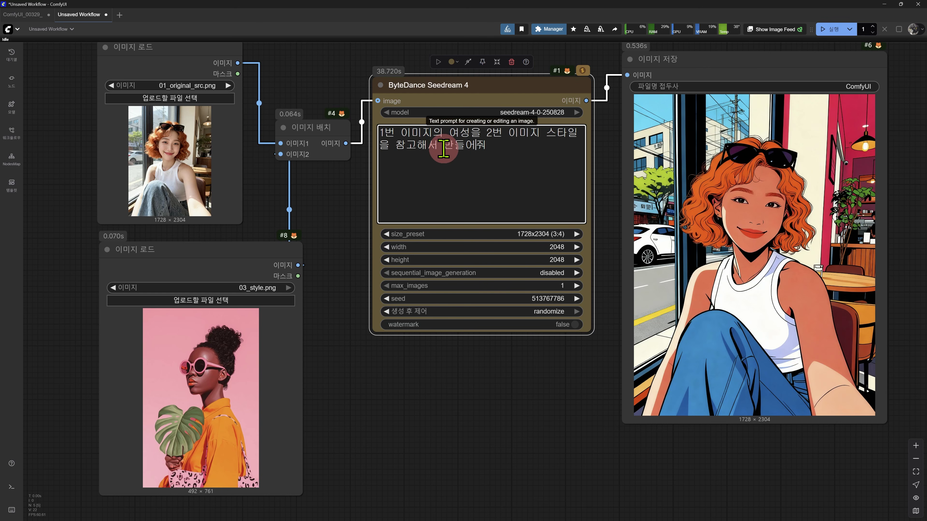
{"action": "double_click", "coordinate": [443, 149]}
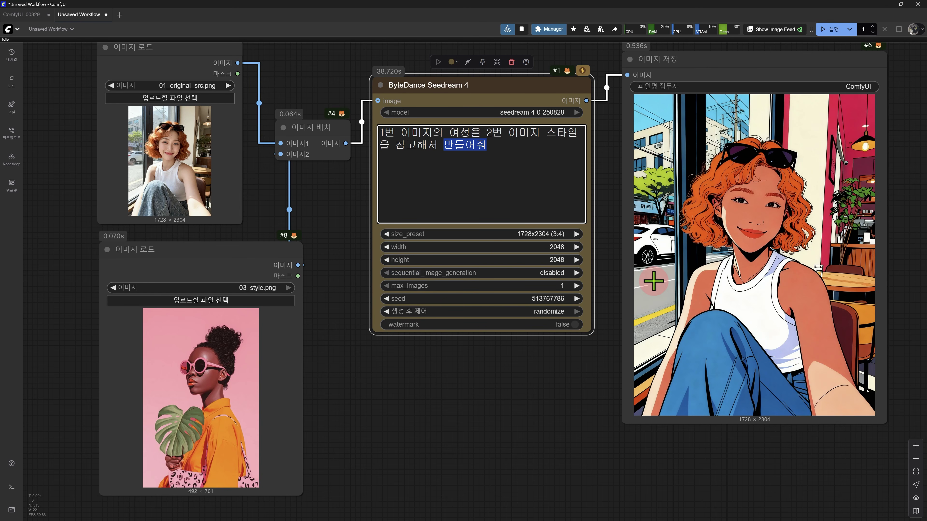
{"action": "key", "text": "BackSpace"}
{"action": "type", "text": "스튜"}
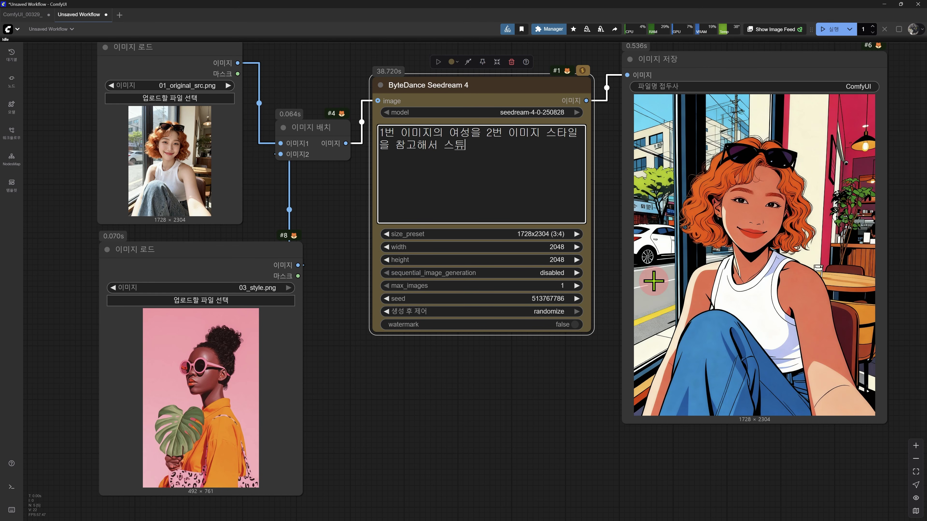
{"action": "type", "text": "디오 top-down 라이팅으로 변경하고, 표현은 약간 유화 느낌으로 모던하게, 만들어줘, 배경은 2번 이미지의 배경 색으로 단색으로 질감이 없이 표현해줘"}
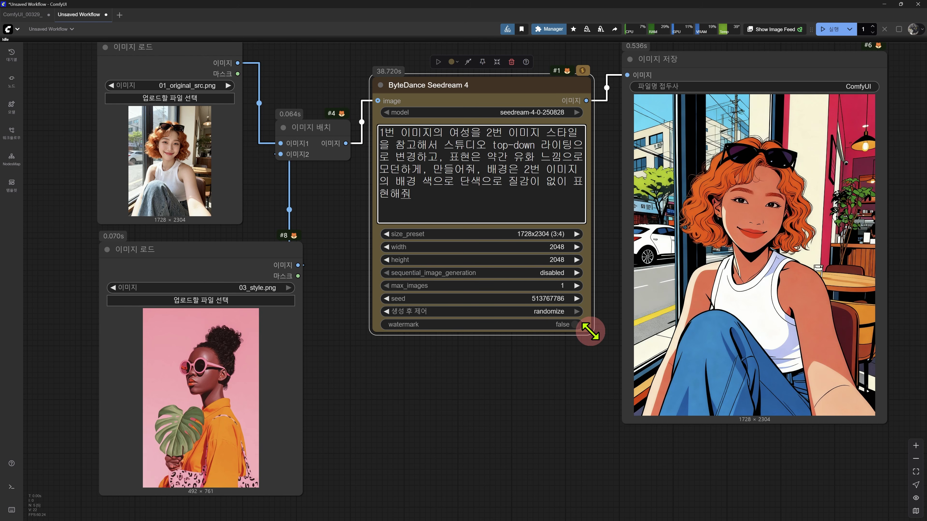
Step: Enlarge the ByteDance Seedream 4 node to give the longer prompt more room
{"action": "left_click_drag", "start_coordinate": [590, 332], "coordinate": [603, 438]}
{"action": "left_click_drag", "start_coordinate": [617, 481], "coordinate": [604, 474]}
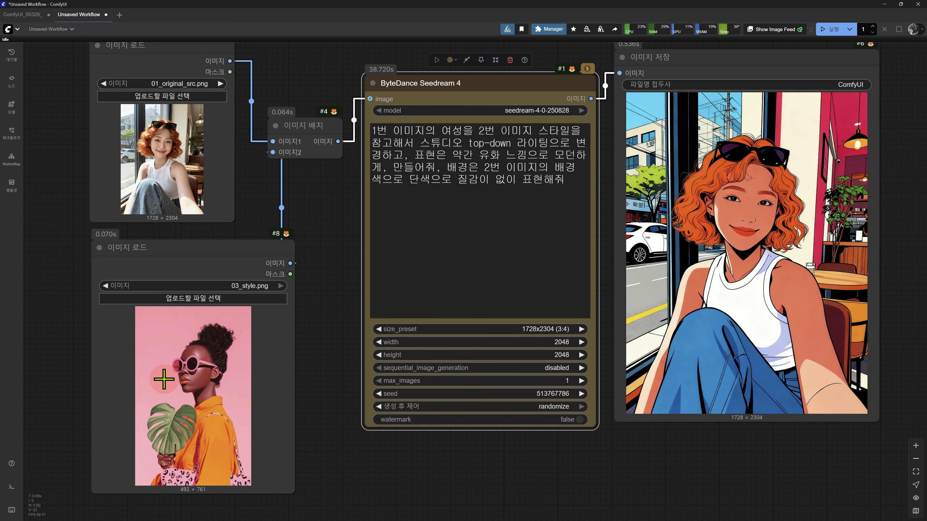
{"action": "scroll", "coordinate": [205, 372], "scroll_direction": "up", "scroll_amount": 7}
{"action": "scroll", "coordinate": [207, 371], "scroll_direction": "up", "scroll_amount": 2}
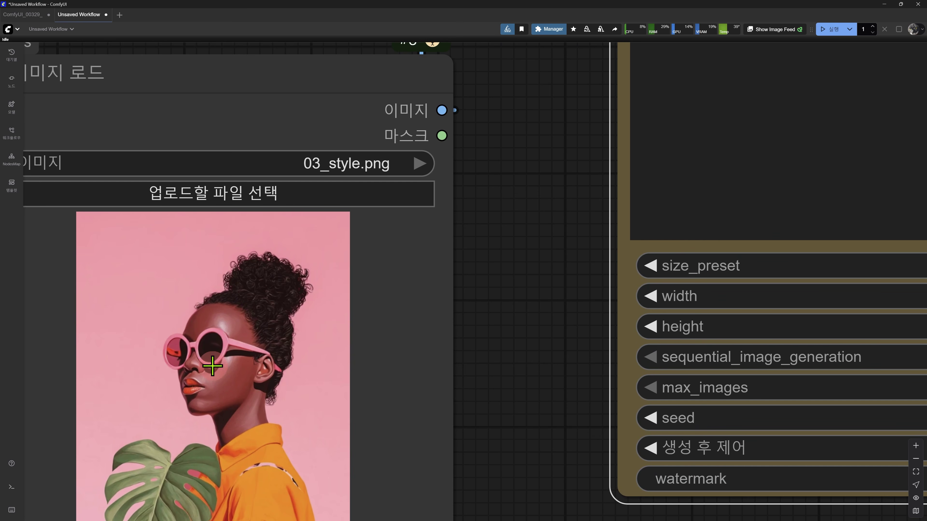
{"action": "scroll", "coordinate": [264, 385], "scroll_direction": "down", "scroll_amount": 8}
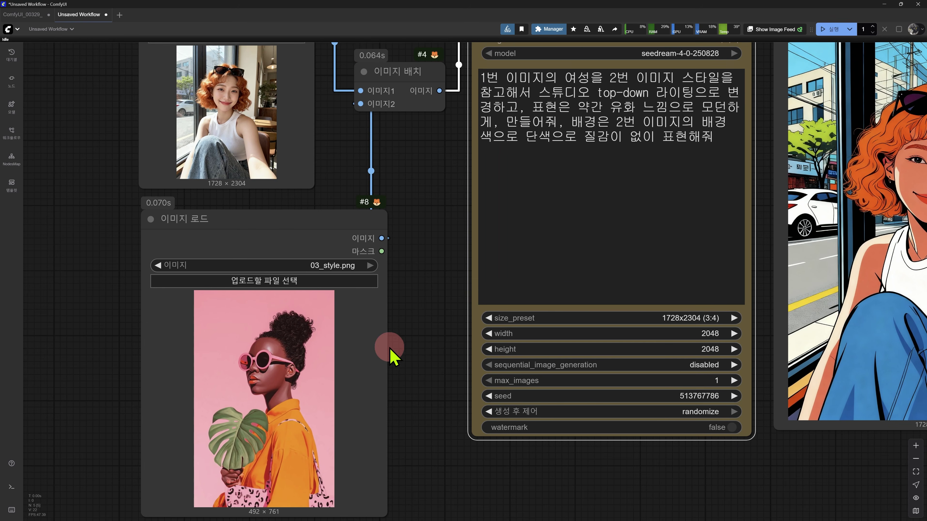
Step: Check the prompt's studio top-down lighting, oil-painting and plain background phrases against the 03_style.png image
{"action": "scroll", "coordinate": [391, 356], "scroll_direction": "down", "scroll_amount": 1}
{"action": "left_click_drag", "start_coordinate": [509, 113], "coordinate": [681, 114]}
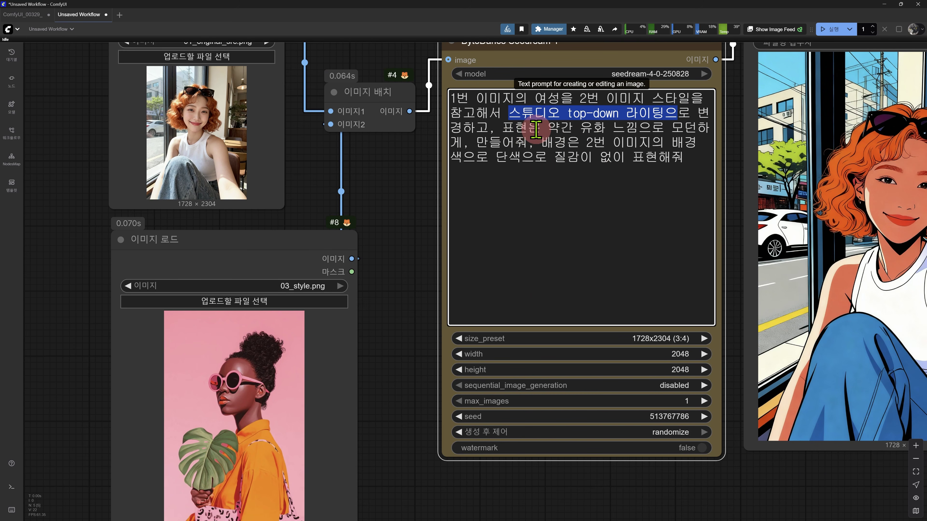
{"action": "scroll", "coordinate": [237, 418], "scroll_direction": "up", "scroll_amount": 5}
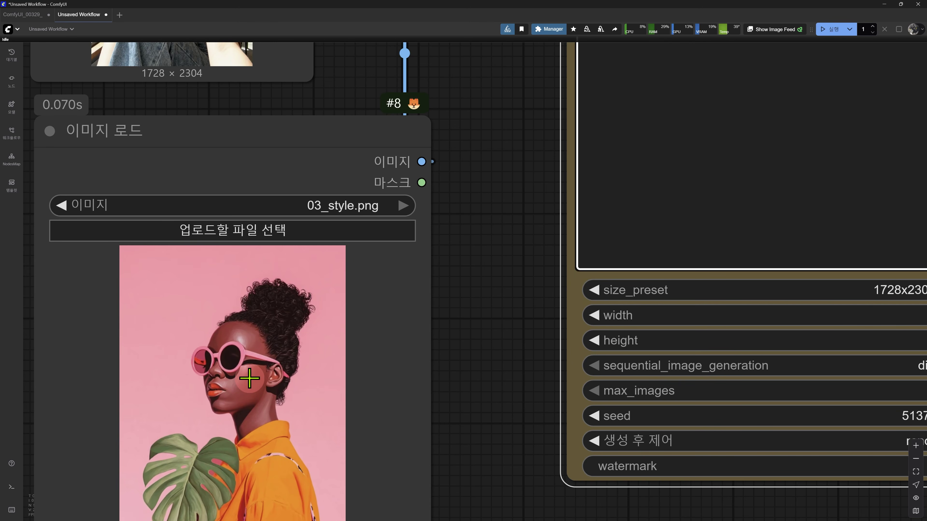
{"action": "scroll", "coordinate": [251, 378], "scroll_direction": "down", "scroll_amount": 5}
{"action": "left_click", "coordinate": [379, 397]}
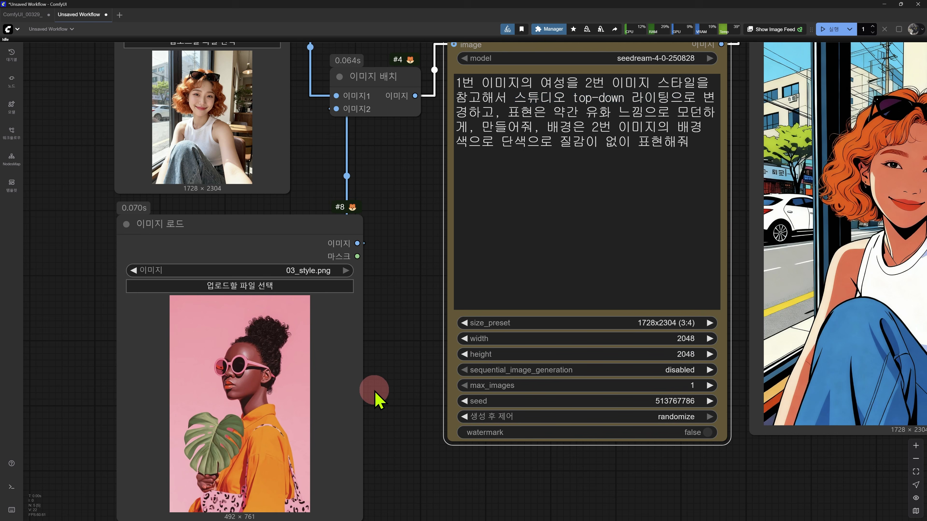
{"action": "left_click", "coordinate": [543, 119]}
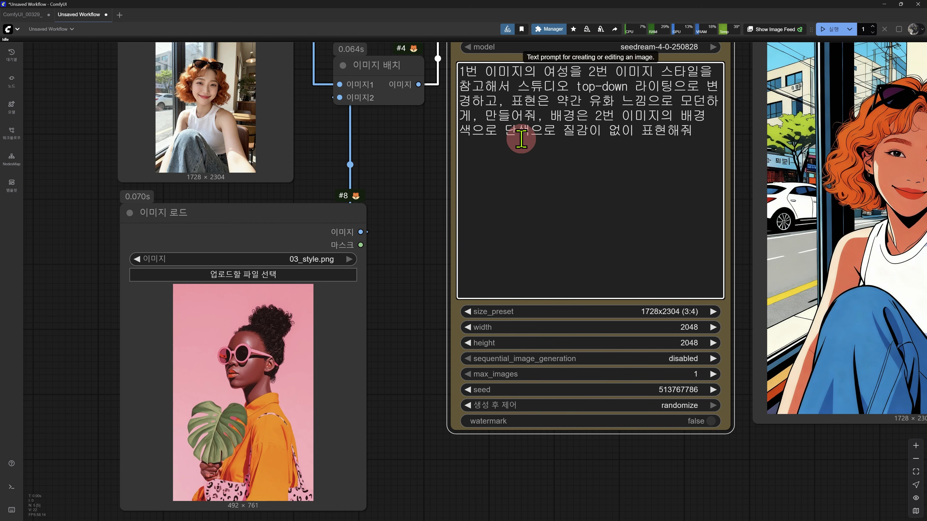
{"action": "scroll", "coordinate": [404, 334], "scroll_direction": "down", "scroll_amount": 4}
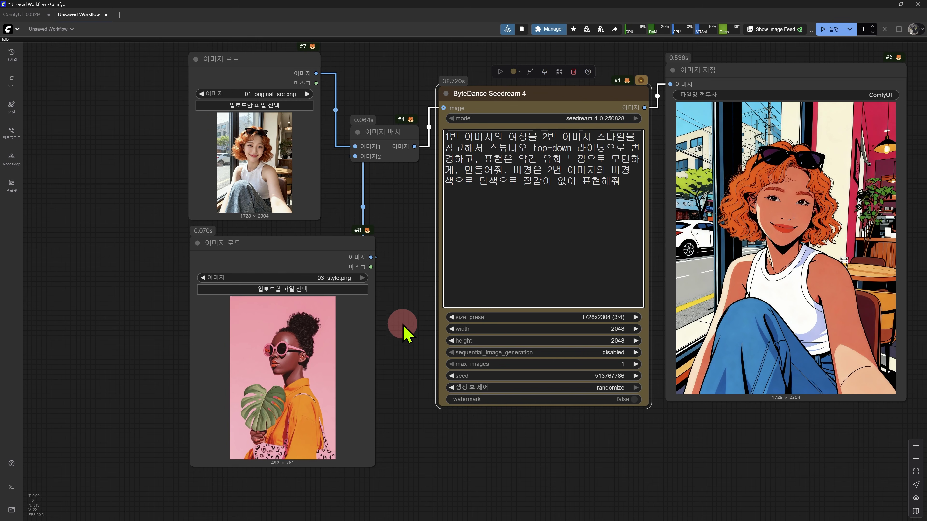
Step: Run the workflow with the extended prompt and enlarge the 이미지 저장 node for a bigger preview of the generated image
{"action": "left_click_drag", "start_coordinate": [405, 334], "coordinate": [341, 342]}
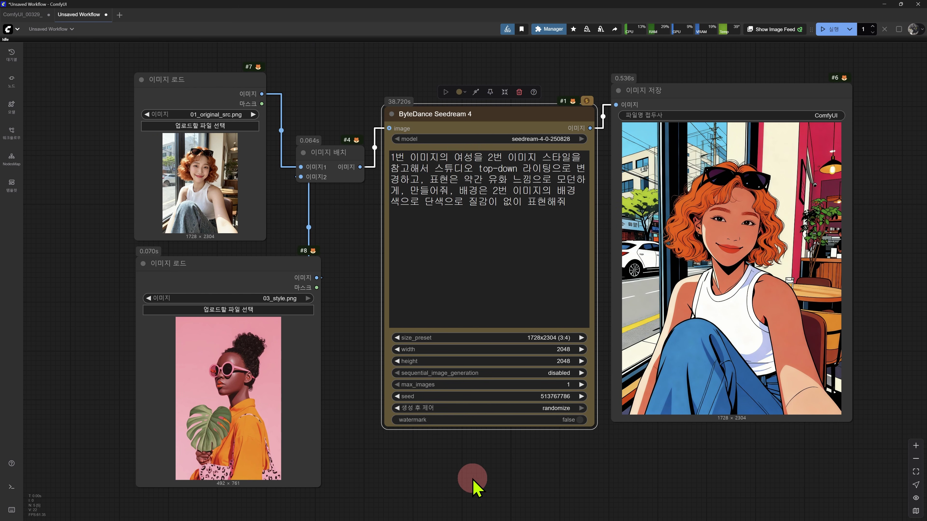
{"action": "scroll", "coordinate": [472, 486], "scroll_direction": "right", "scroll_amount": 1}
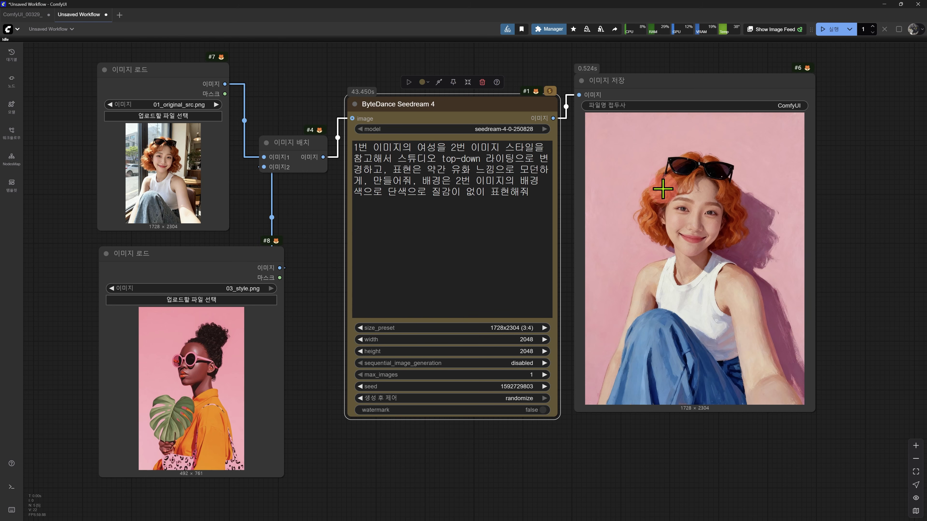
{"action": "left_click_drag", "start_coordinate": [813, 409], "coordinate": [855, 477]}
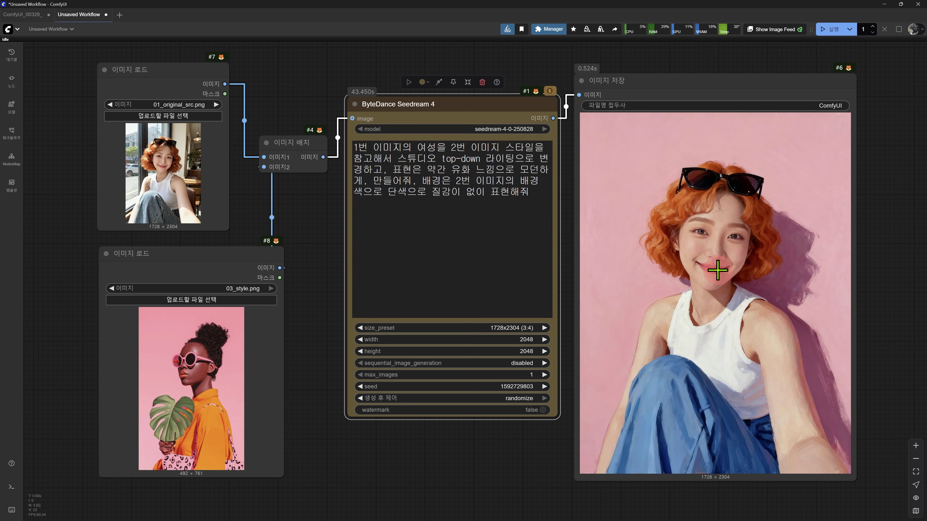
Step: Compare the generated portrait's face, background and painted jeans with the 03_style.png image and the prompt
{"action": "scroll", "coordinate": [233, 379], "scroll_direction": "up", "scroll_amount": 5}
{"action": "scroll", "coordinate": [191, 352], "scroll_direction": "down", "scroll_amount": 5}
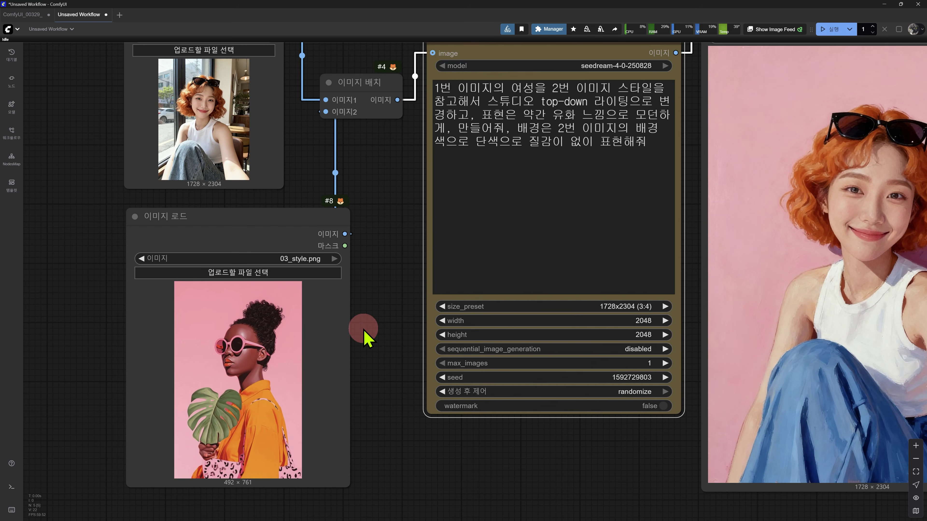
{"action": "scroll", "coordinate": [730, 244], "scroll_direction": "up", "scroll_amount": 1}
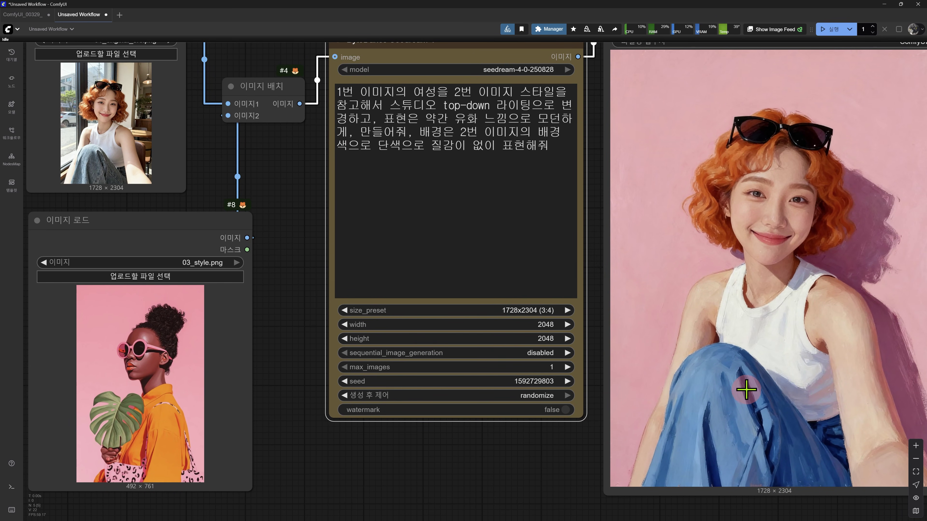
{"action": "left_click_drag", "start_coordinate": [736, 389], "coordinate": [657, 402]}
{"action": "scroll", "coordinate": [697, 409], "scroll_direction": "down", "scroll_amount": 2}
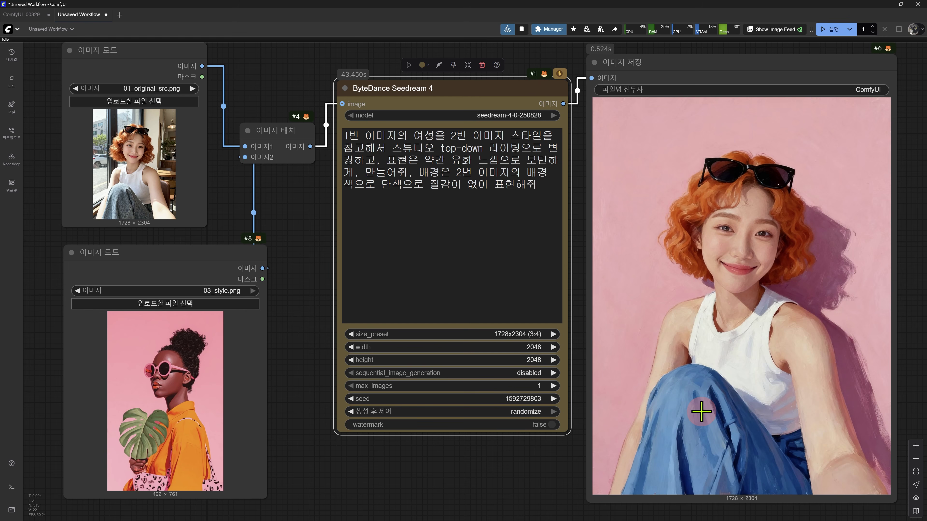
Step: Load 02_style.png as the style image in the 이미지 로드 node that holds 03_style.png
{"action": "scroll", "coordinate": [540, 456], "scroll_direction": "down", "scroll_amount": 1}
{"action": "left_click_drag", "start_coordinate": [541, 471], "coordinate": [529, 462]}
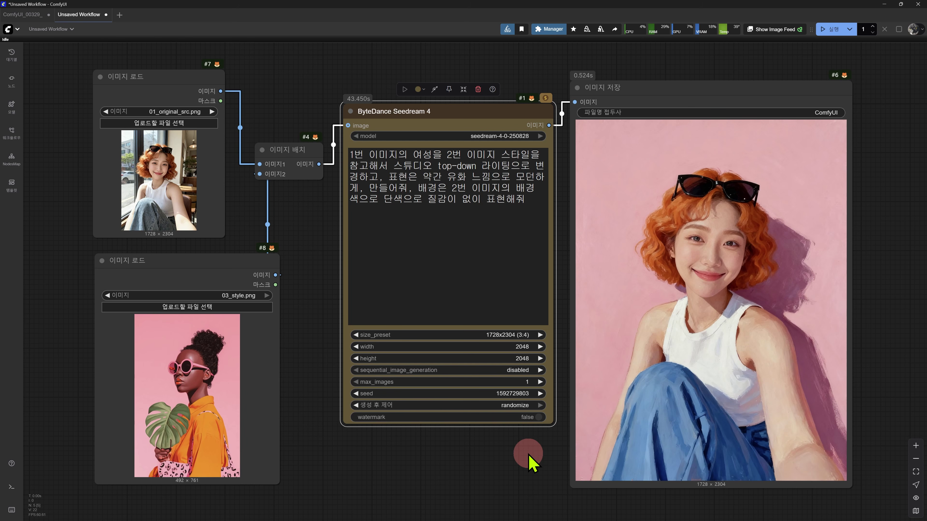
{"action": "left_click", "coordinate": [529, 456]}
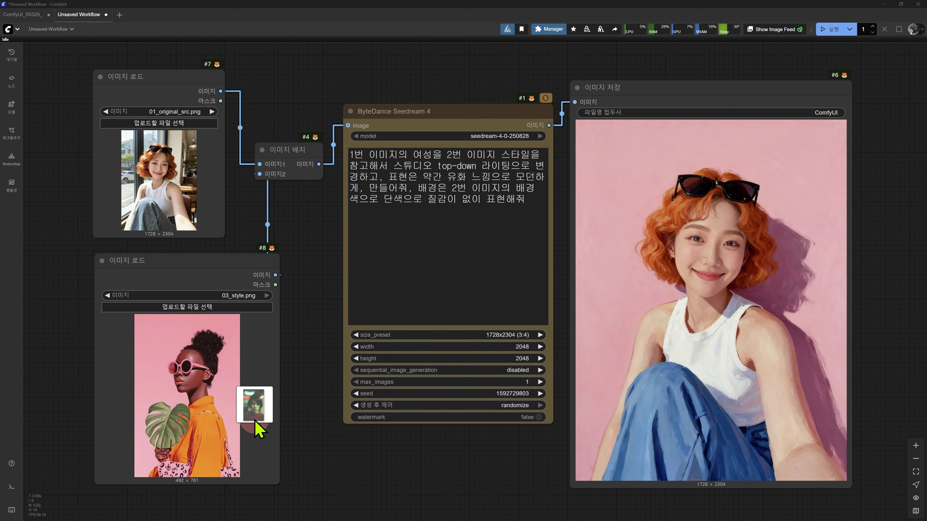
{"action": "left_click_drag", "start_coordinate": [248, 424], "coordinate": [194, 365]}
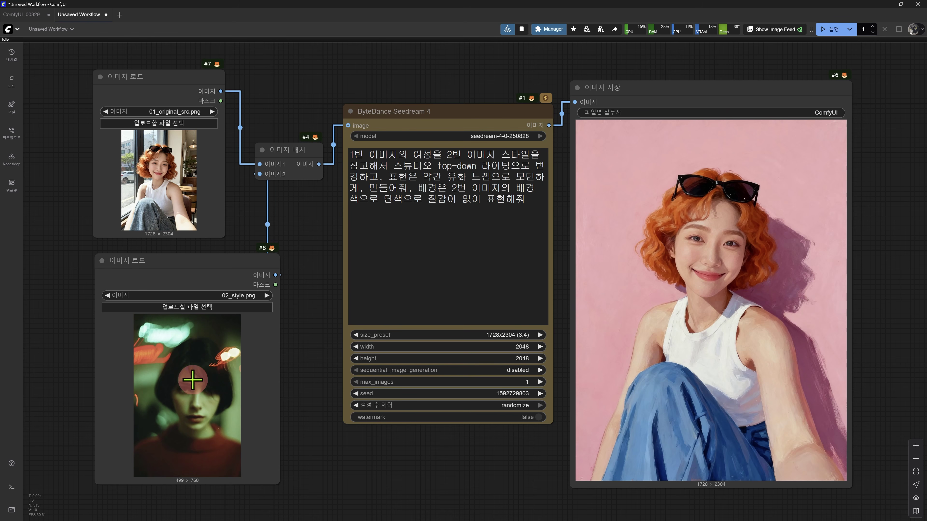
Step: Change the Seedream prompt to "1번 이미지의 여성을 2번 이미지 분위기로 변경해줘" and run the workflow
{"action": "left_click_drag", "start_coordinate": [506, 156], "coordinate": [532, 211]}
{"action": "key", "text": "BackSpace"}
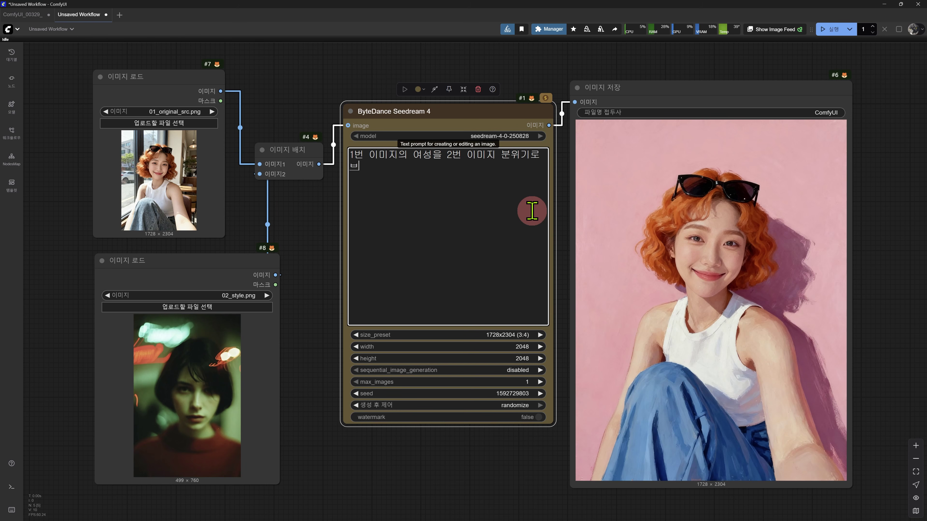
{"action": "type", "text": "해줘"}
{"action": "left_click", "coordinate": [416, 484]}
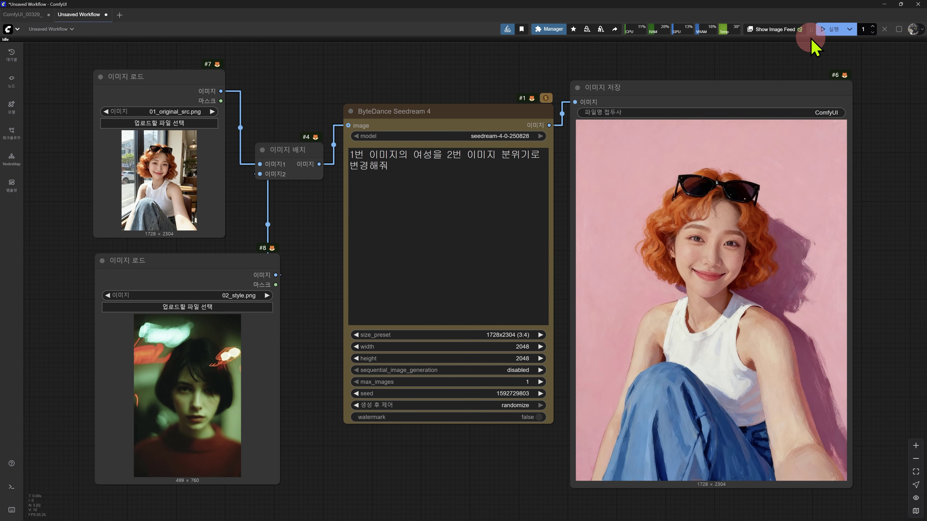
{"action": "left_click", "coordinate": [830, 32]}
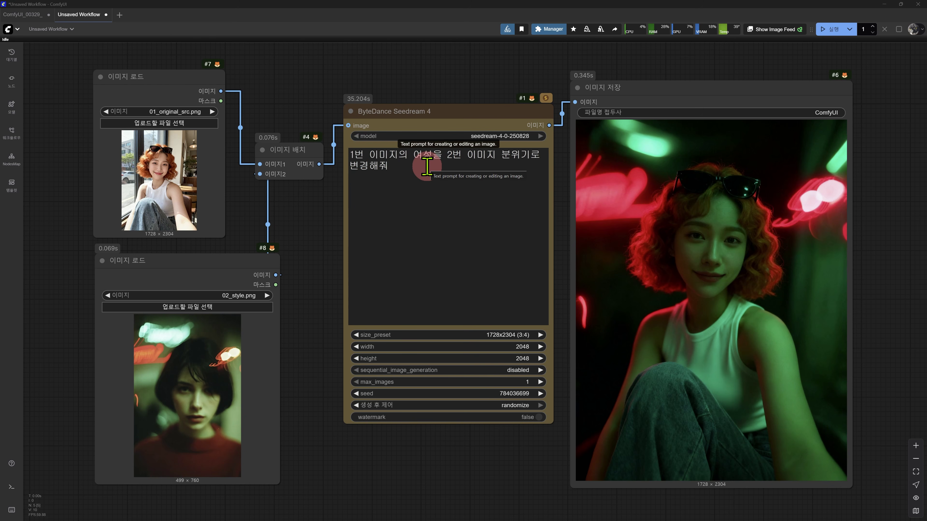
{"action": "left_click_drag", "start_coordinate": [467, 155], "coordinate": [515, 172]}
{"action": "left_click", "coordinate": [397, 478]}
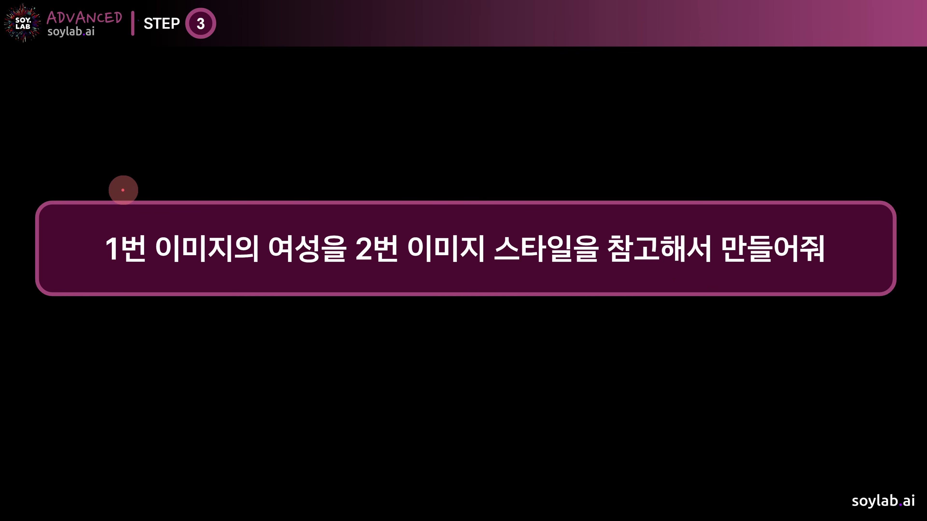
{"action": "left_click_drag", "start_coordinate": [121, 186], "coordinate": [151, 188]}
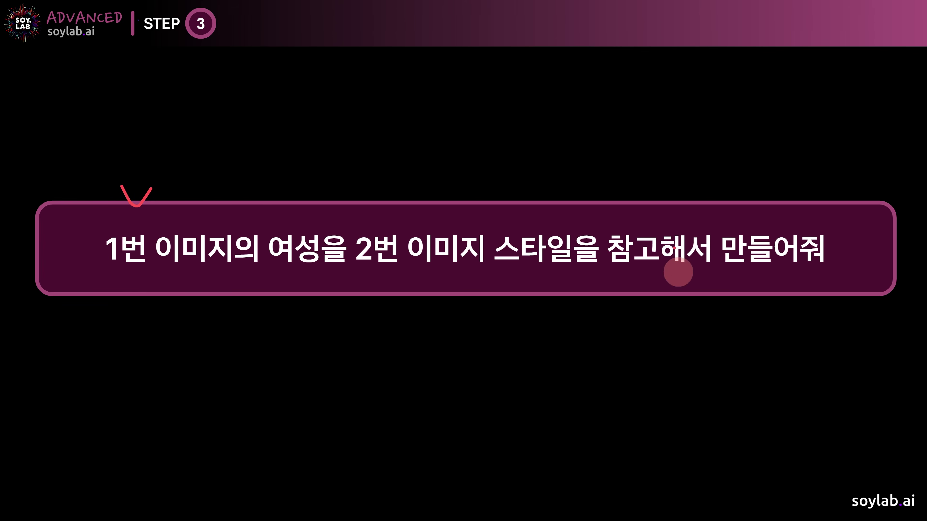